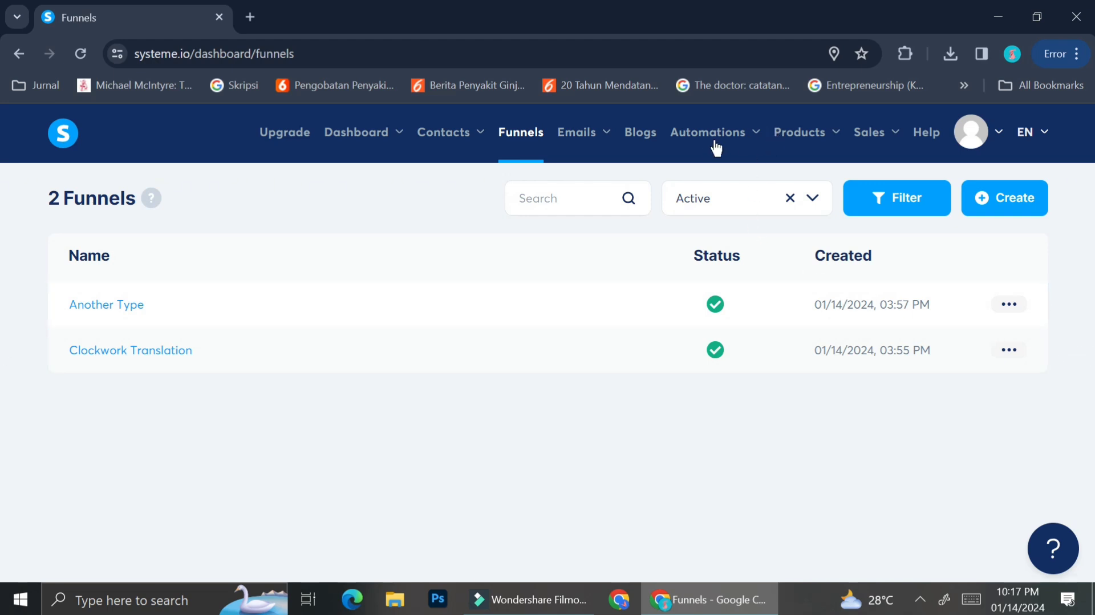
# Create a contact tag named "Another Type Campaign"
pyautogui.moveTo(855, 132)
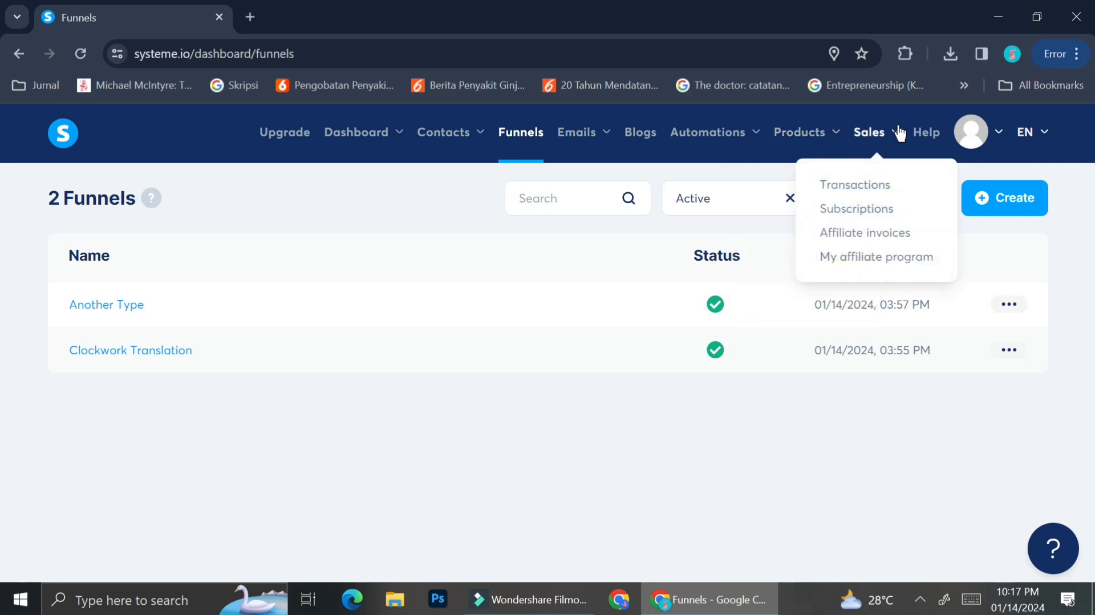
pyautogui.moveTo(457, 144)
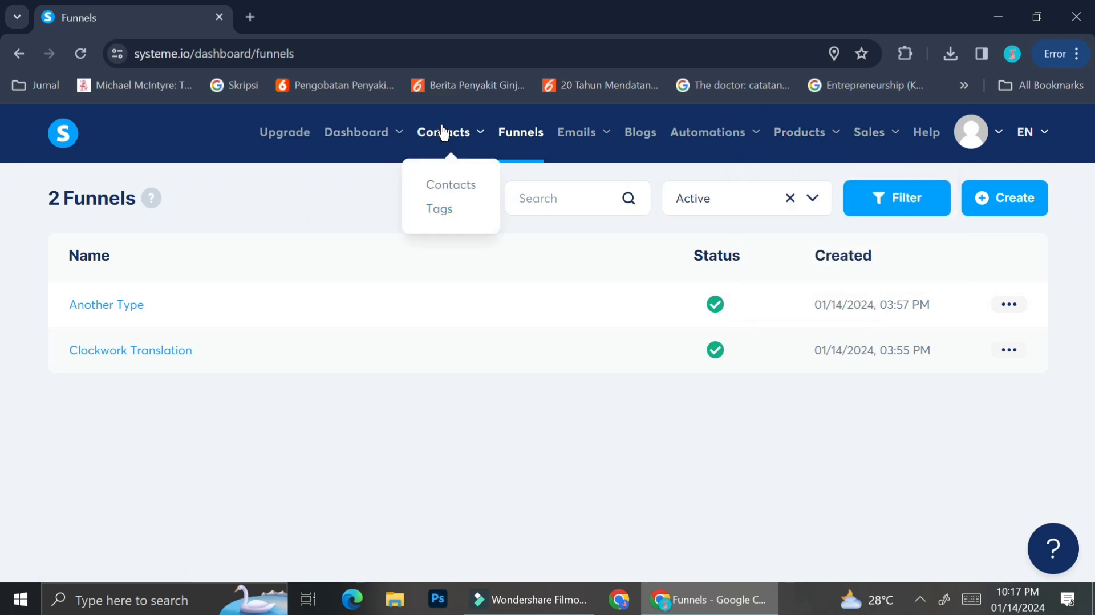
pyautogui.click(463, 217)
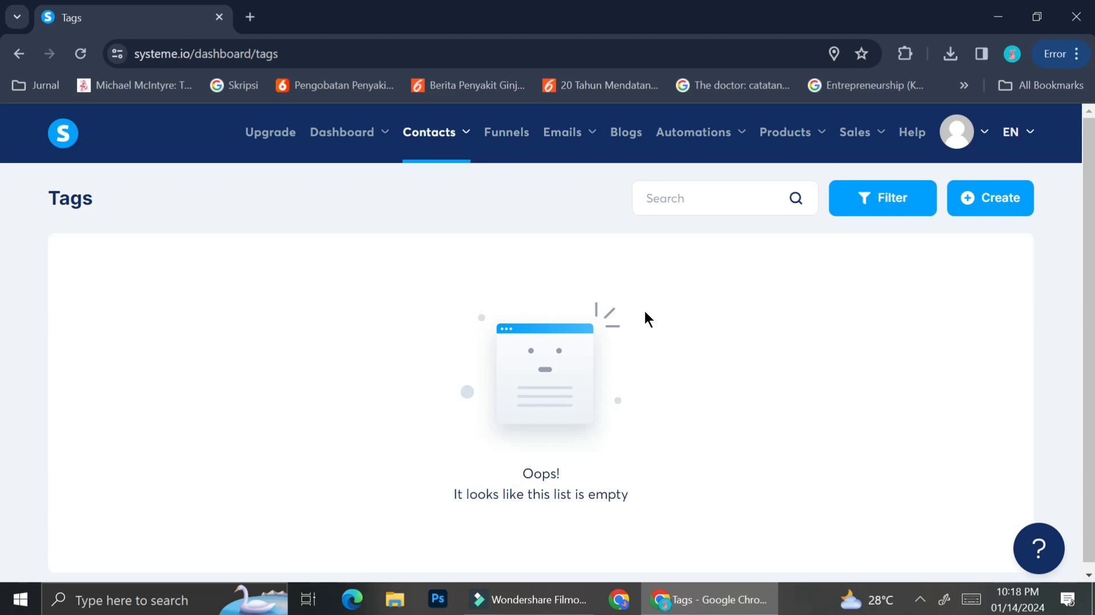
pyautogui.click(982, 196)
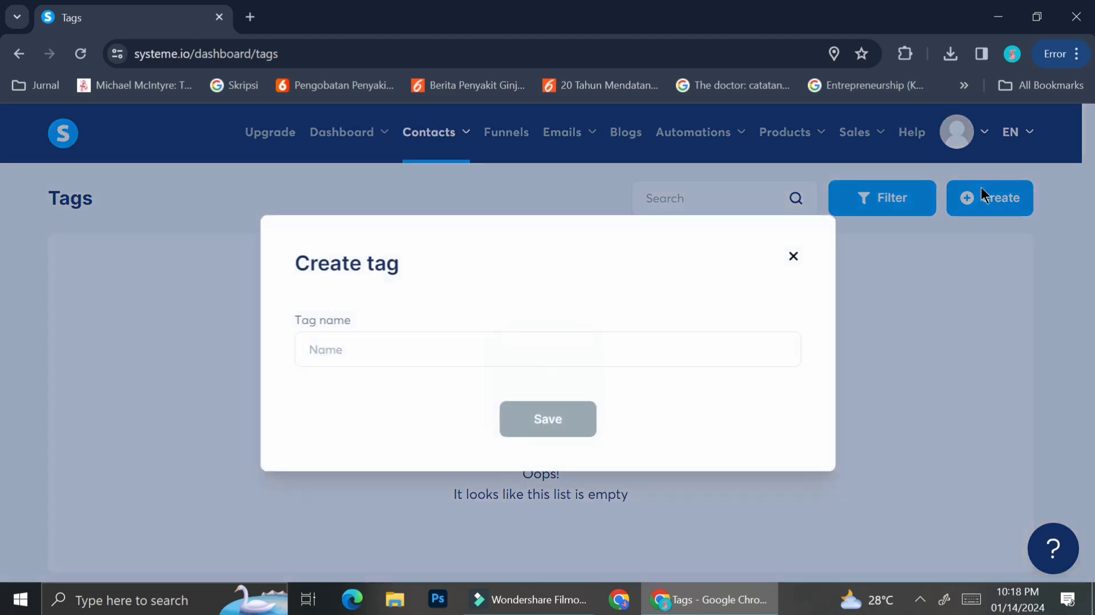
pyautogui.click(499, 345)
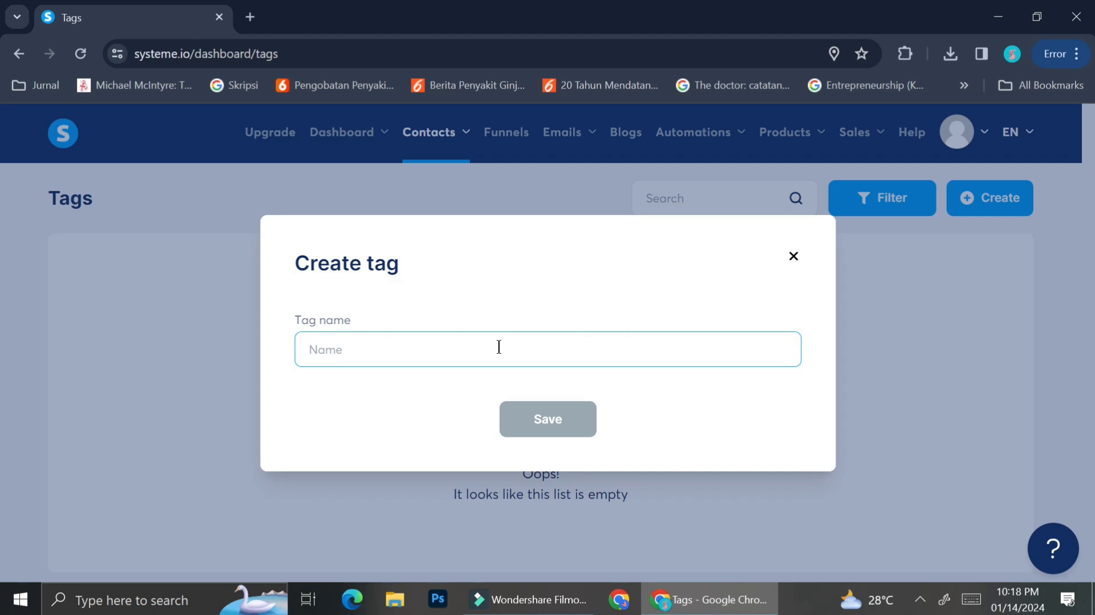
pyautogui.write('Another Type Campaign')
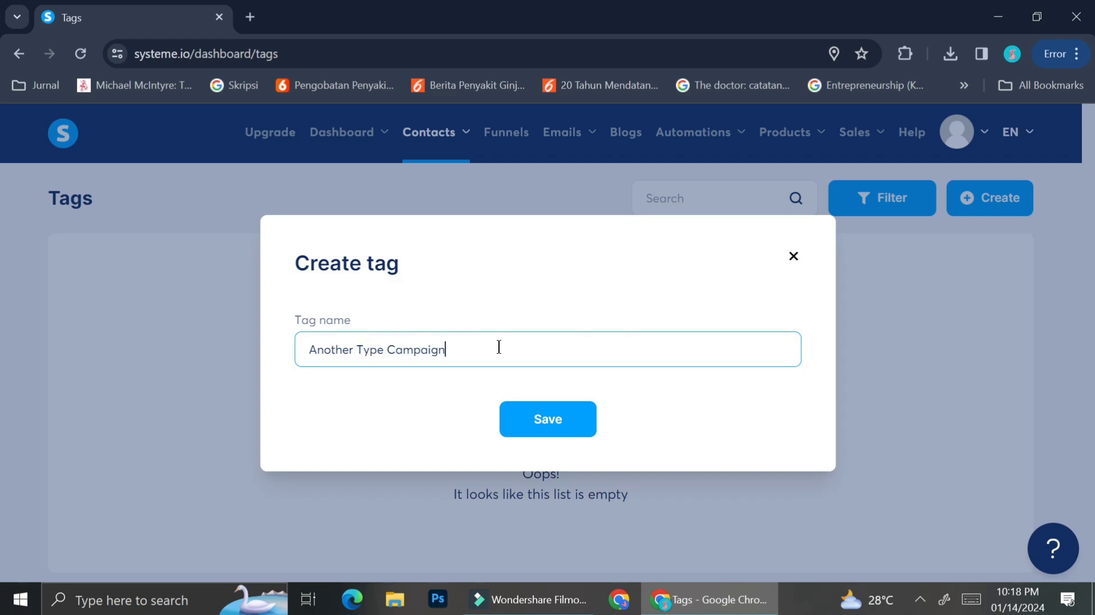
pyautogui.click(540, 422)
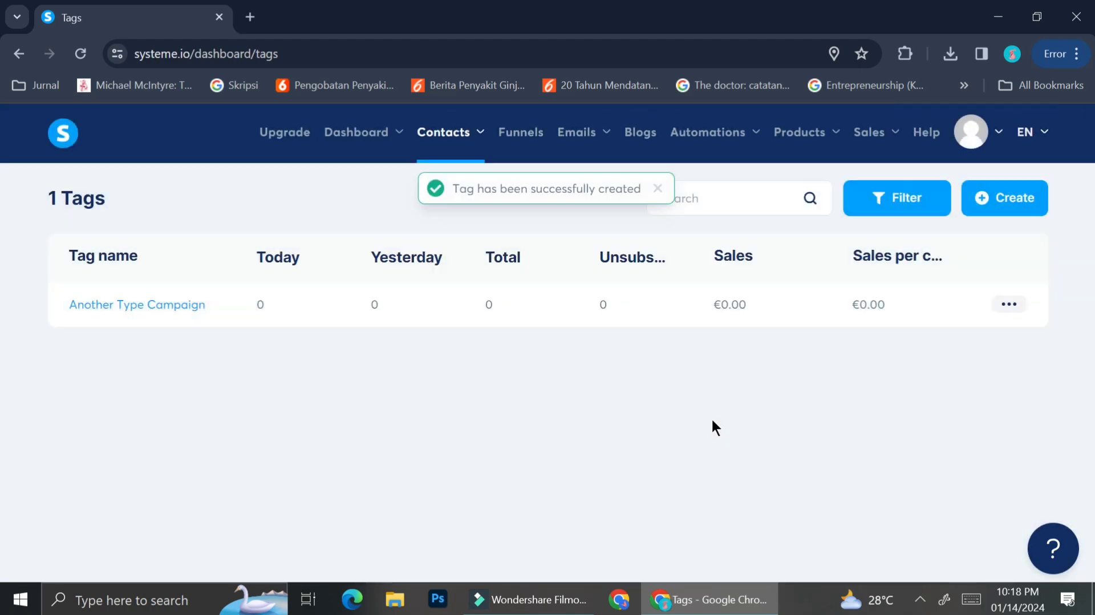
# Review the Another Type Campaign tag's settings and save the tag with the same name
pyautogui.click(1018, 306)
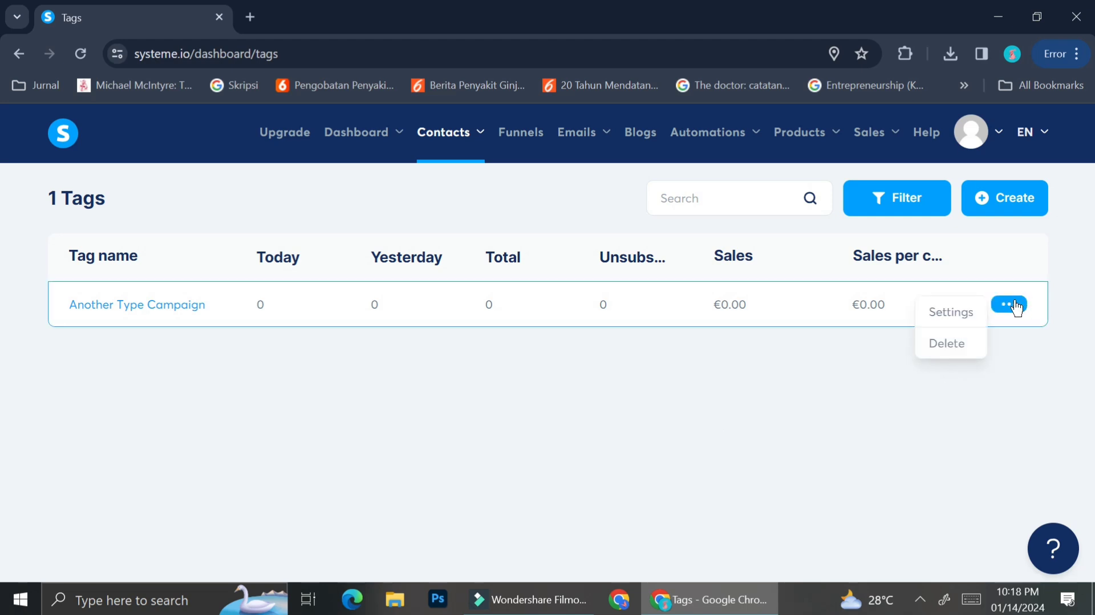
pyautogui.click(966, 318)
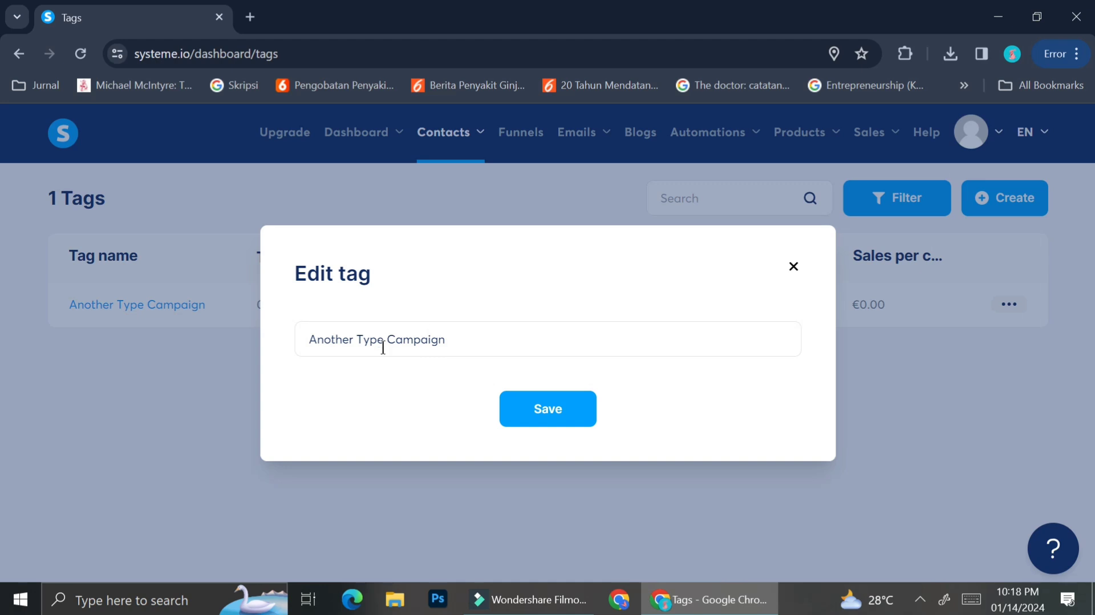
pyautogui.click(534, 425)
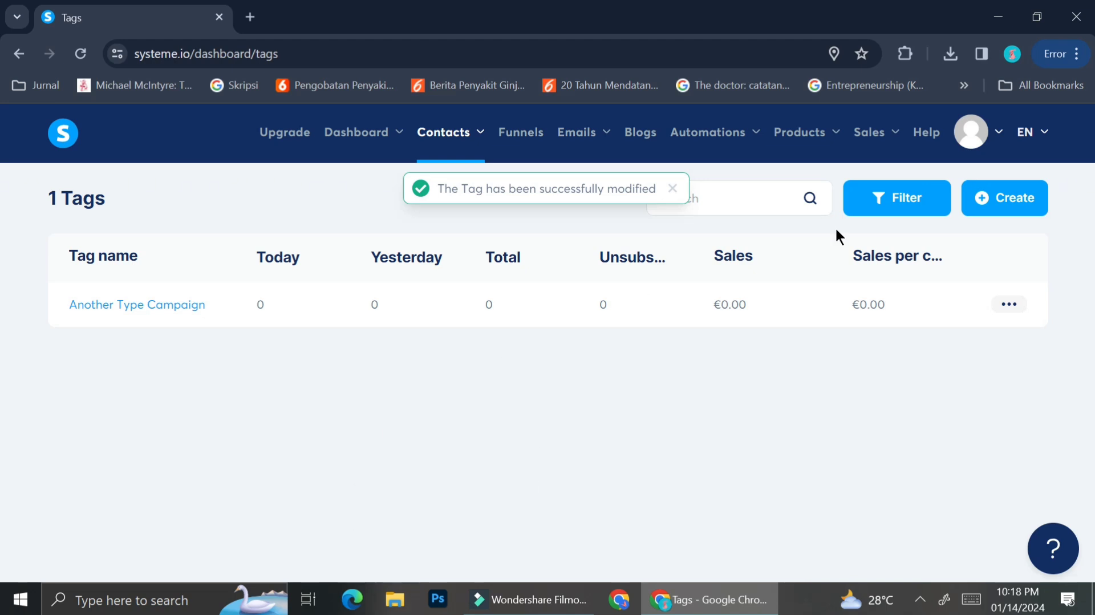
# Try to create a second contact tag named "Clockwork Campaign", then dismiss the form
pyautogui.click(1018, 197)
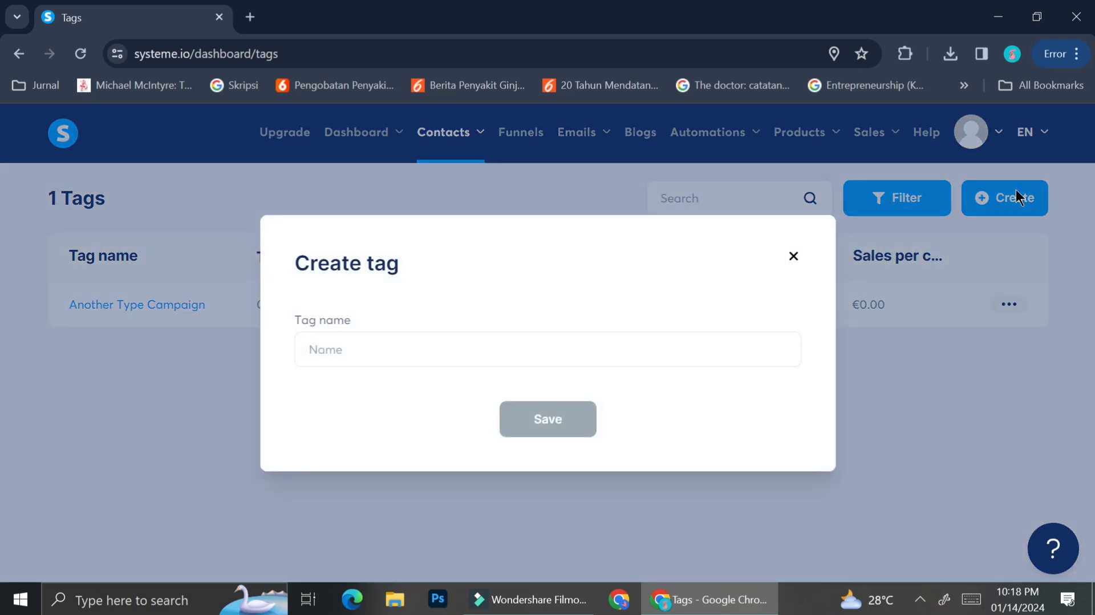
pyautogui.click(680, 358)
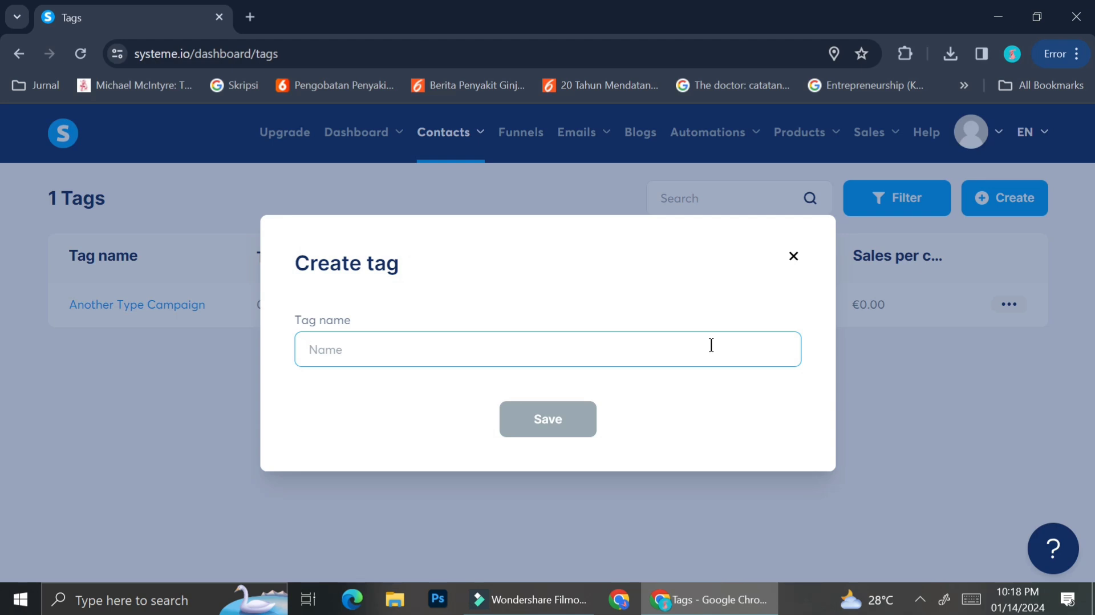
pyautogui.write('Closk')
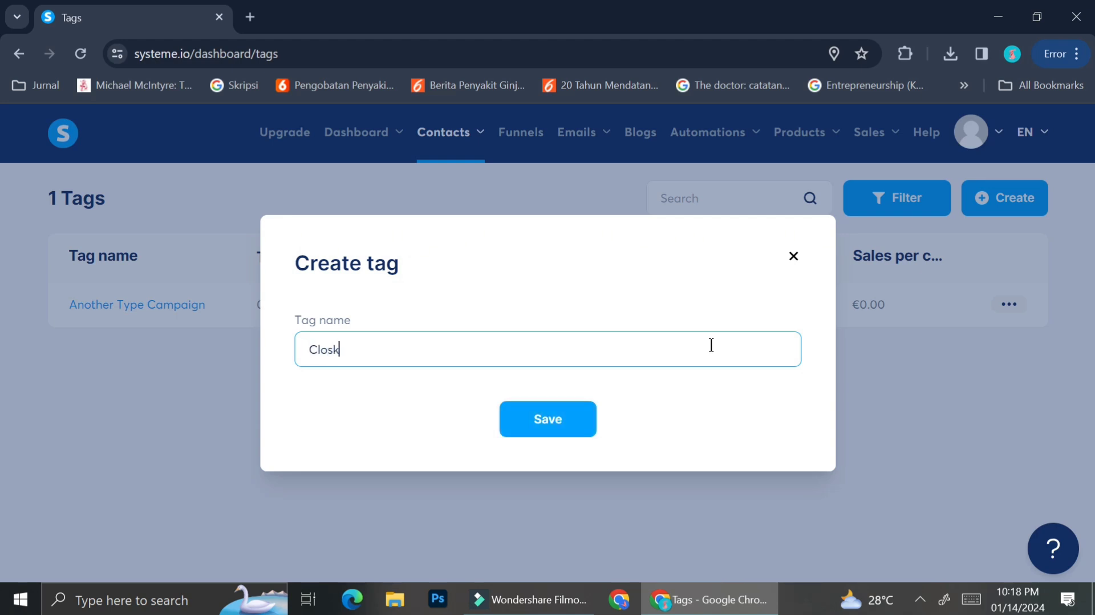
pyautogui.press('BackSpace')
pyautogui.press('BackSpace')
pyautogui.write('ckwork Campaign')
pyautogui.click(534, 424)
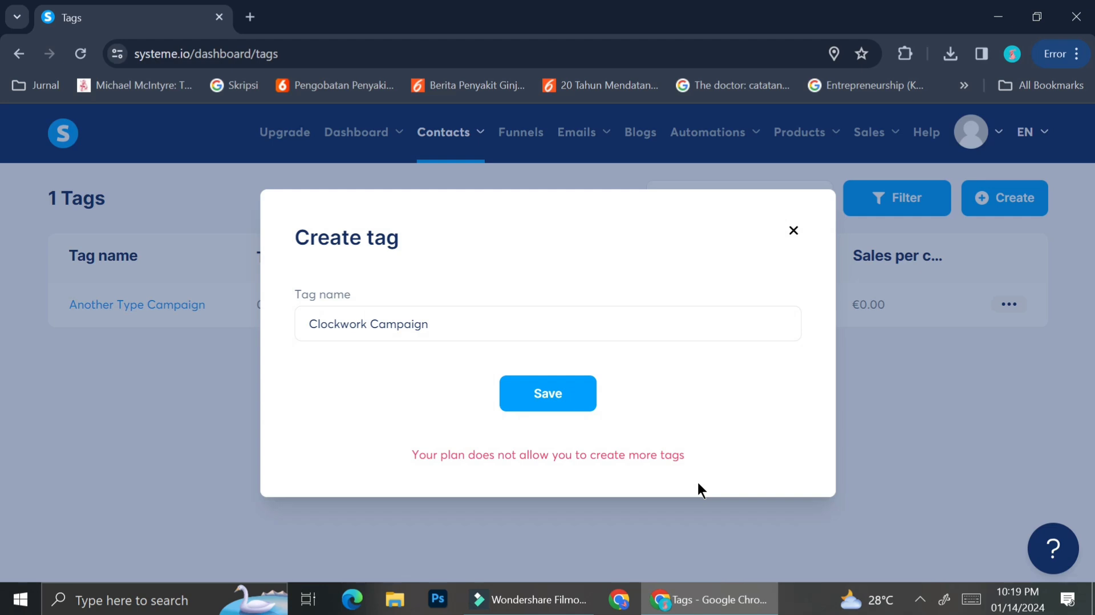
pyautogui.click(794, 230)
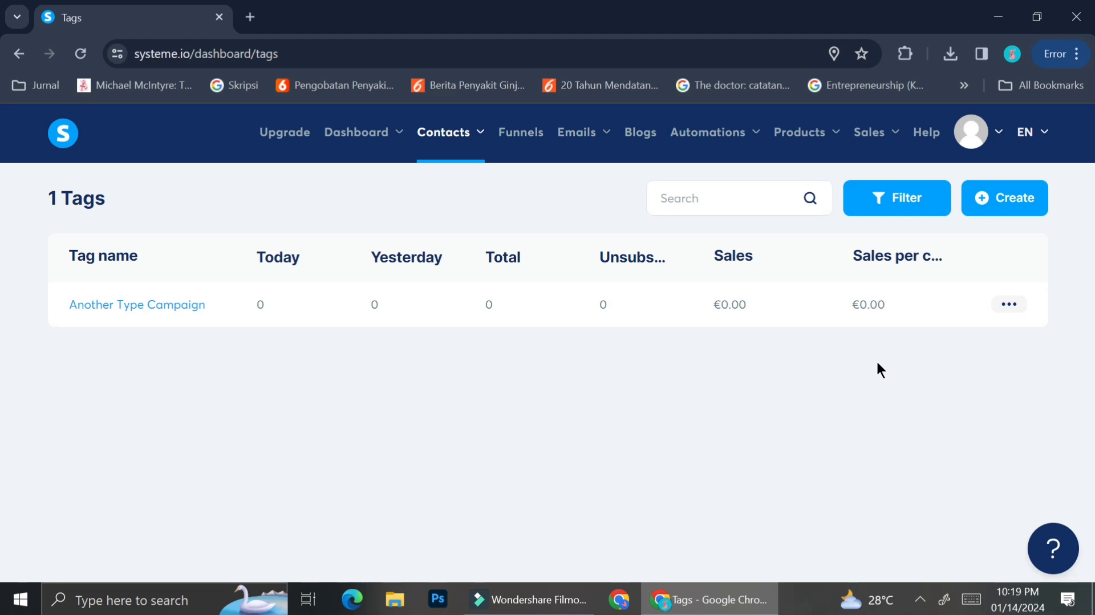
# Add an automation rule with the "Funnel step form subscribed" trigger to the Another Type funnel's Squeeze page
pyautogui.click(531, 139)
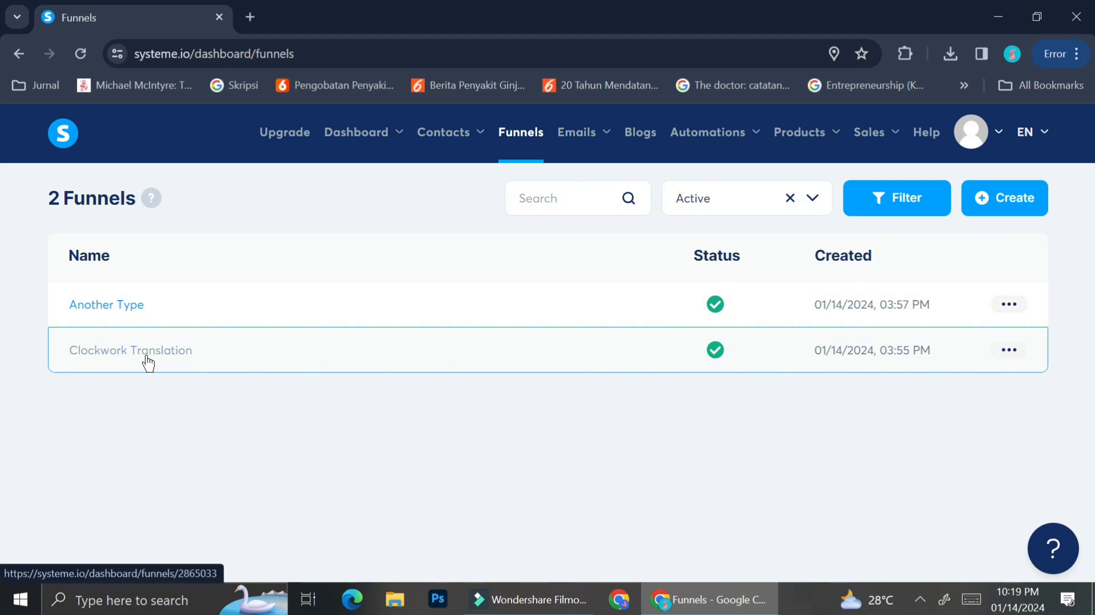
pyautogui.click(130, 308)
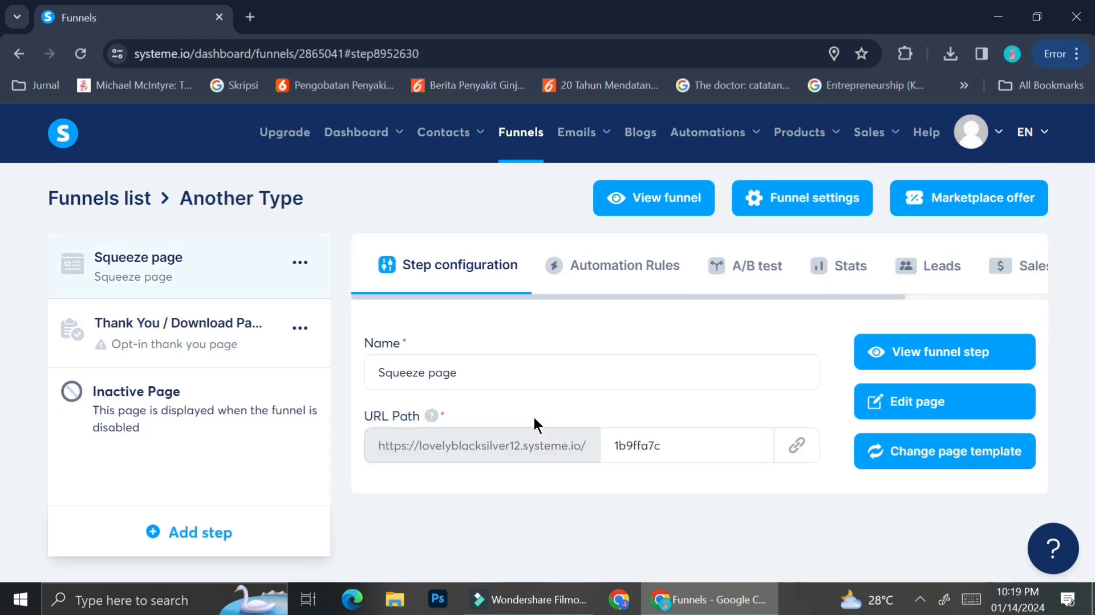
pyautogui.click(624, 273)
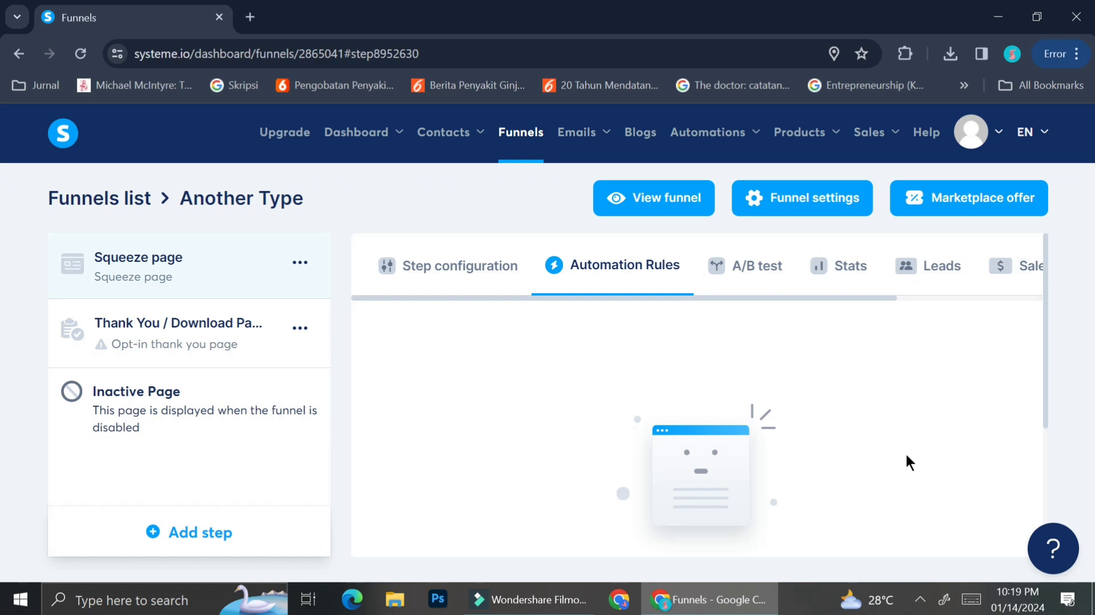
pyautogui.scroll(-3, 905, 457)
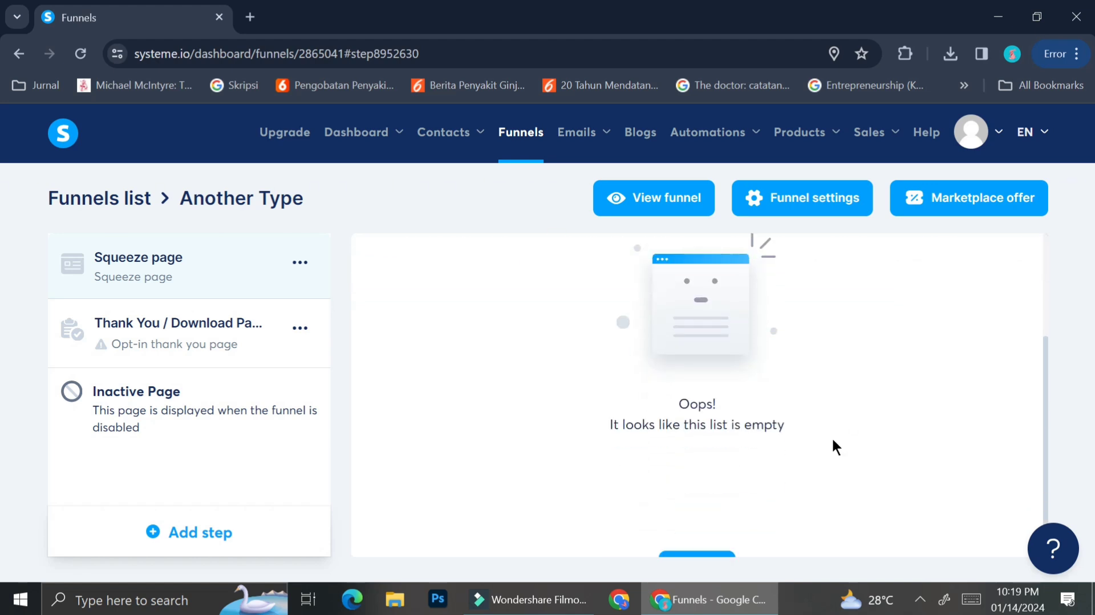
pyautogui.click(720, 535)
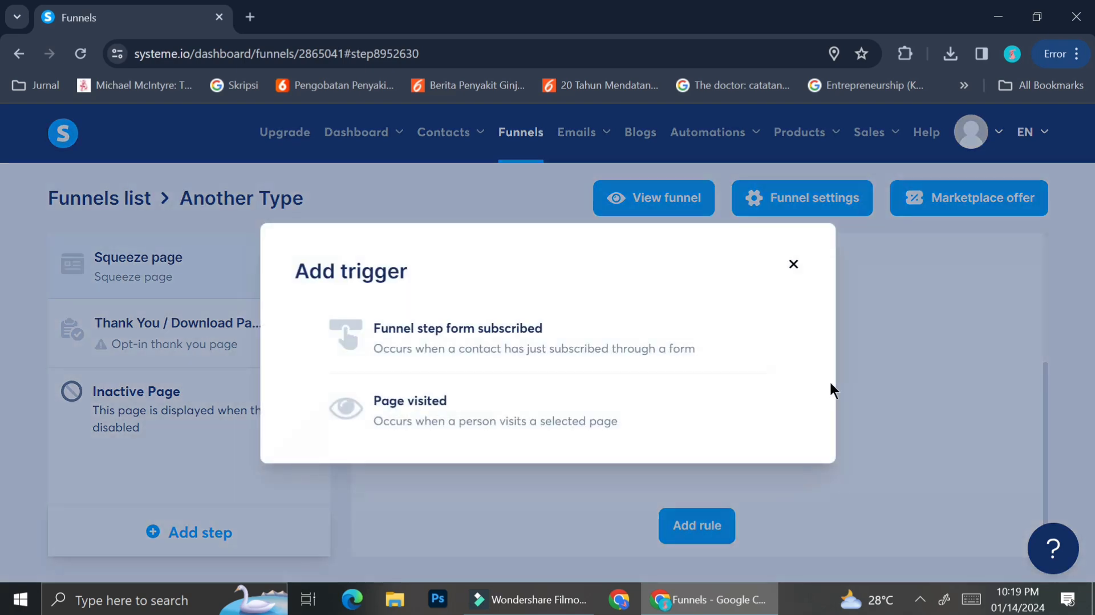
pyautogui.click(650, 328)
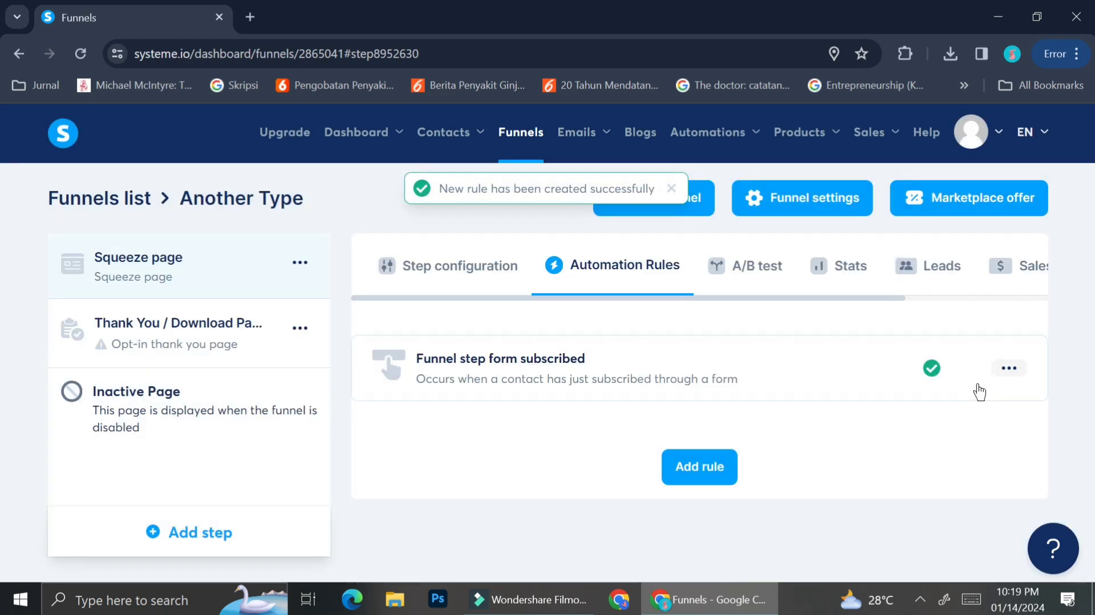
# Edit the Squeeze page's automation rule to add the "Another Type Campaign" tag to subscribed contacts, and save the rule
pyautogui.click(1009, 369)
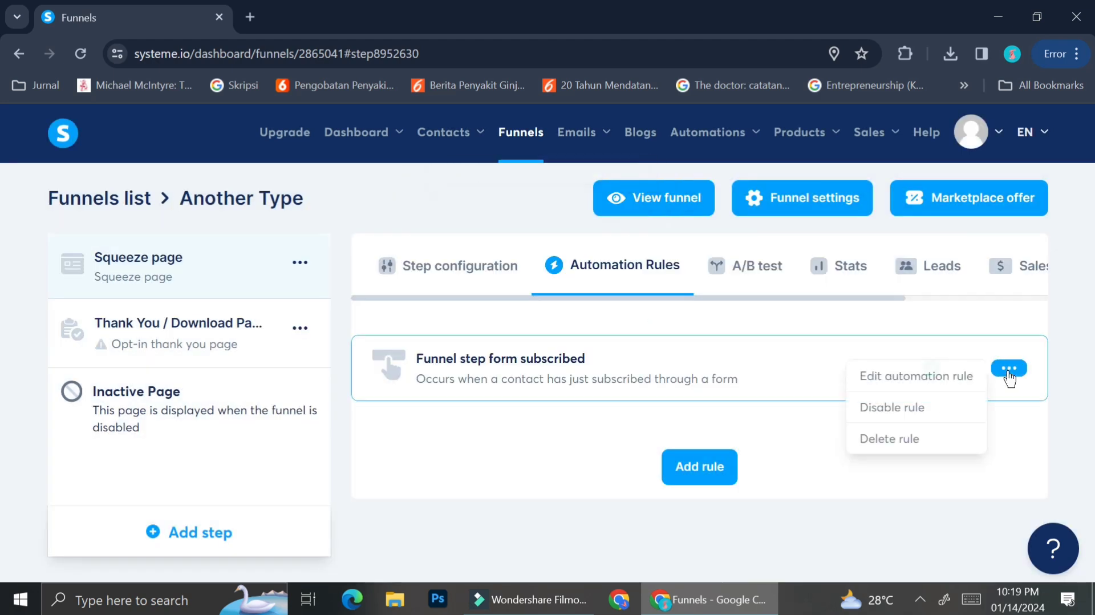
pyautogui.click(946, 378)
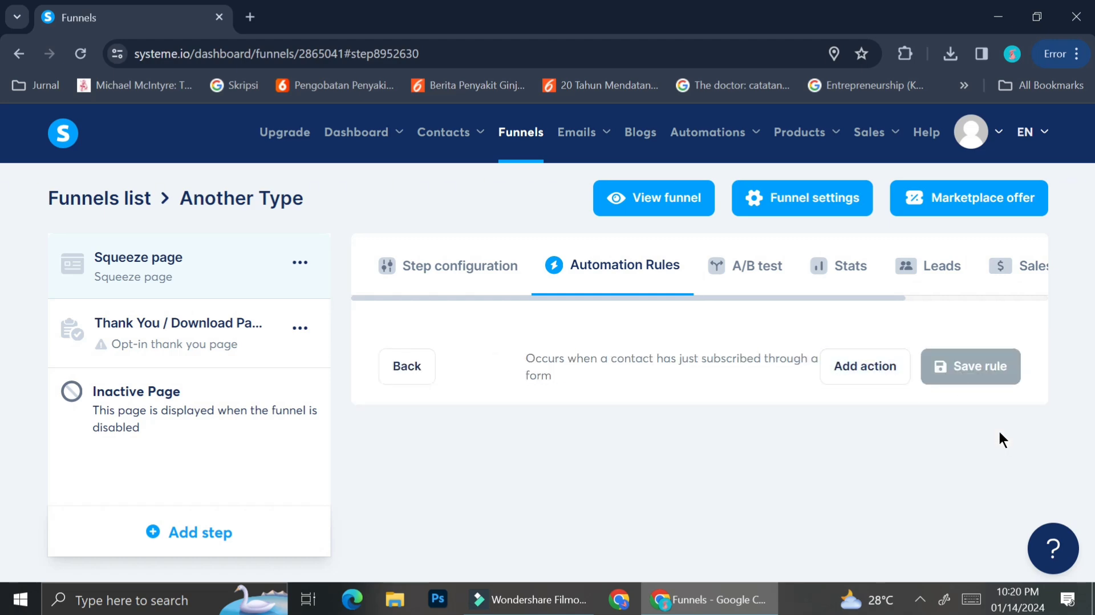
pyautogui.click(861, 363)
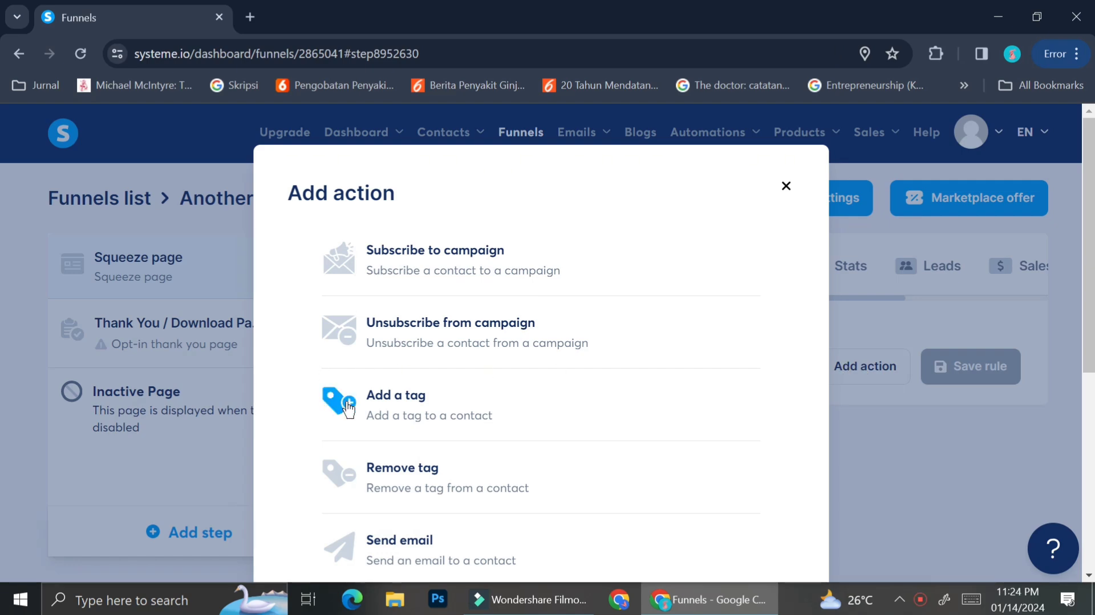
pyautogui.click(349, 406)
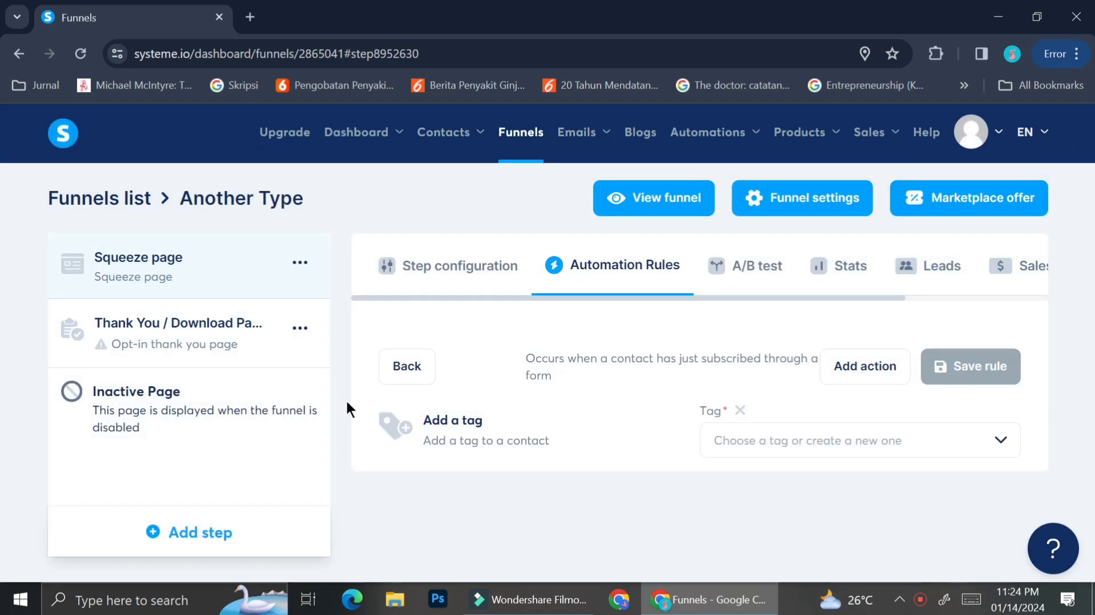
pyautogui.click(845, 452)
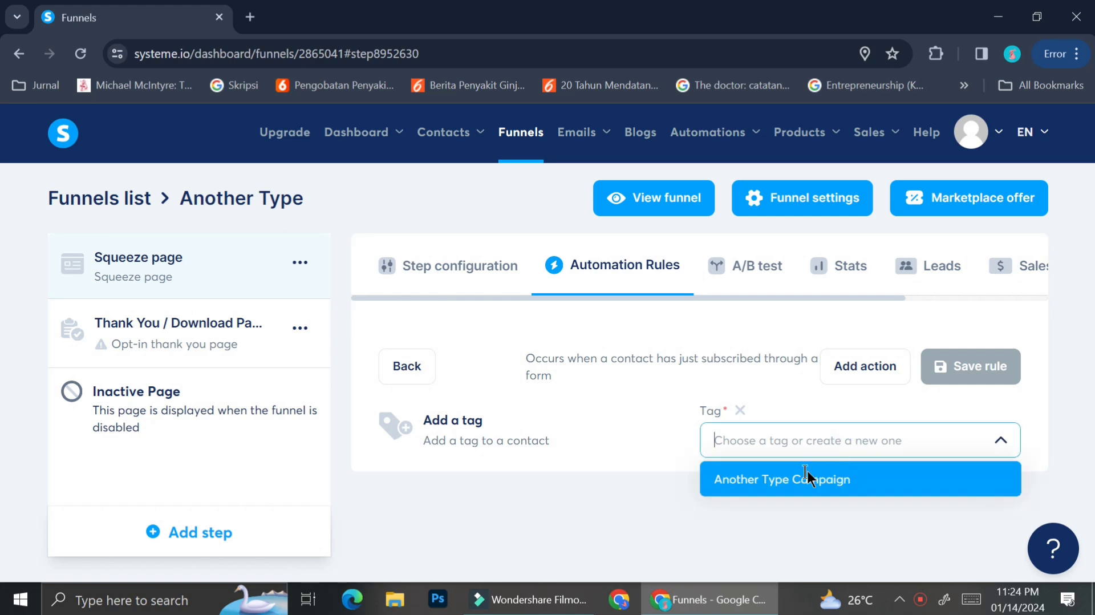
pyautogui.click(877, 479)
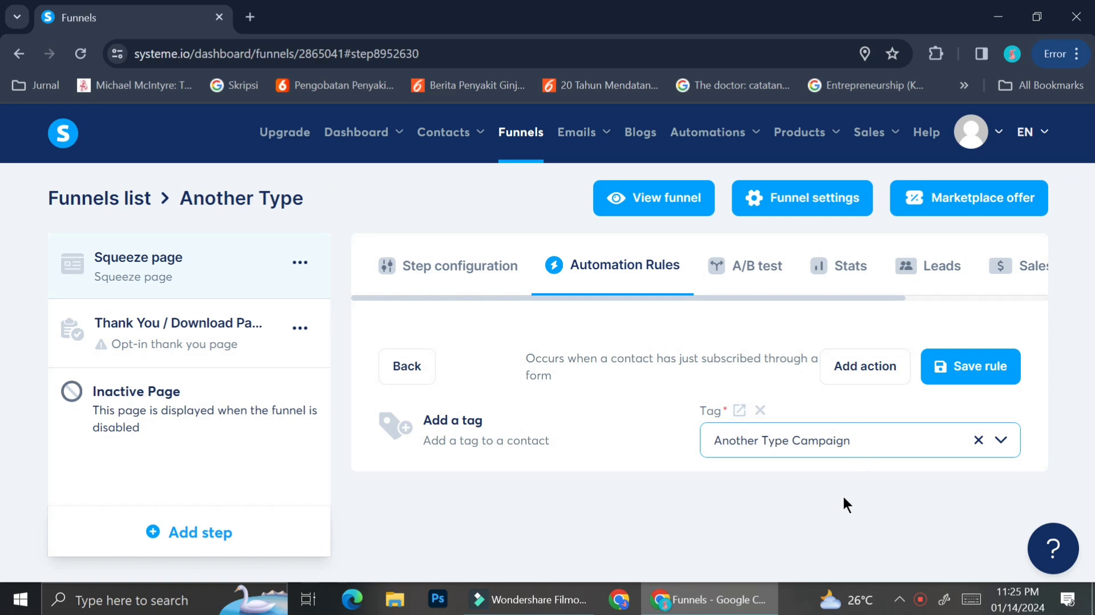
pyautogui.click(1004, 374)
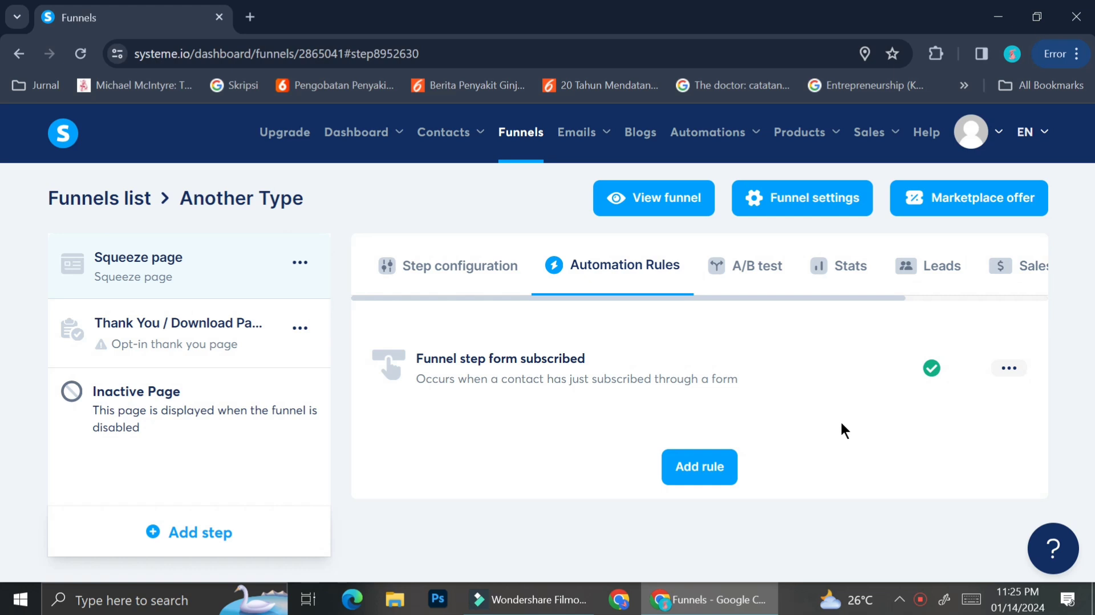
# Create an email campaign named "Another Type Campaign" without a description
pyautogui.moveTo(591, 137)
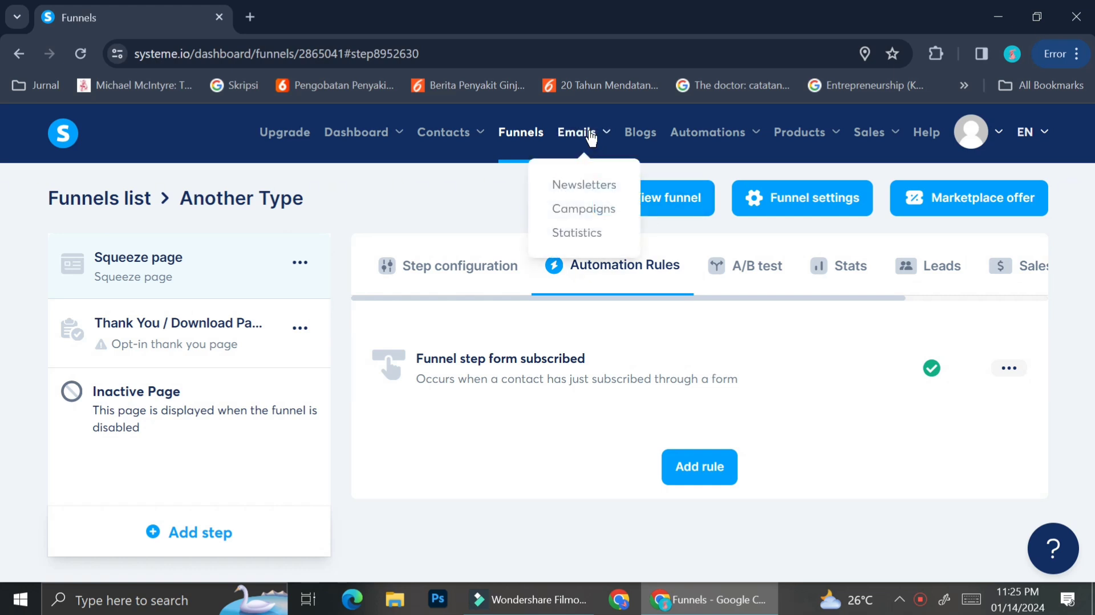
pyautogui.click(576, 209)
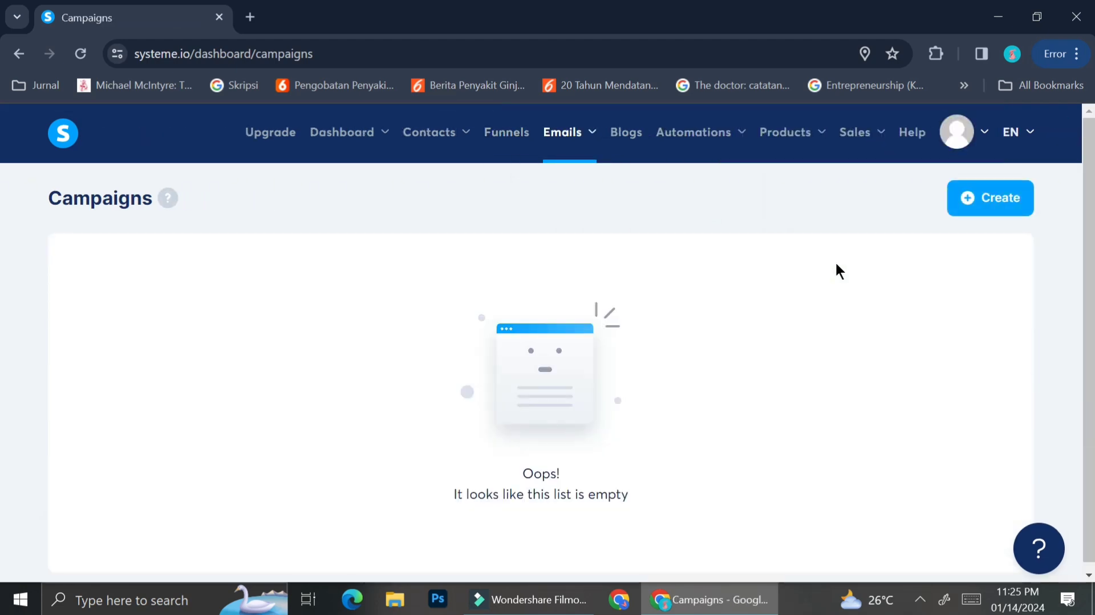
pyautogui.click(996, 204)
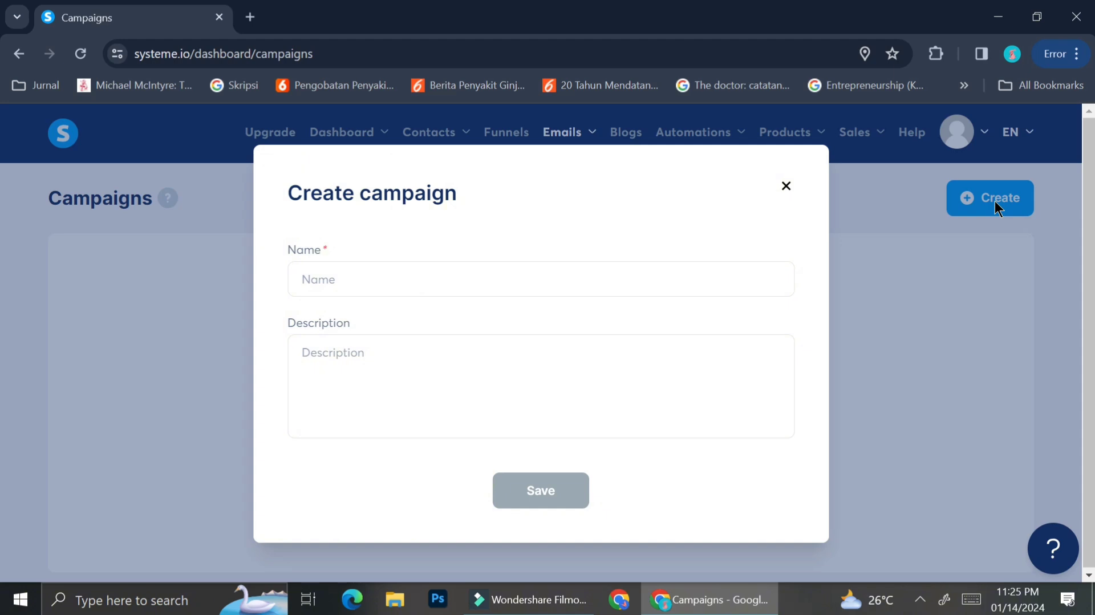
pyautogui.click(611, 286)
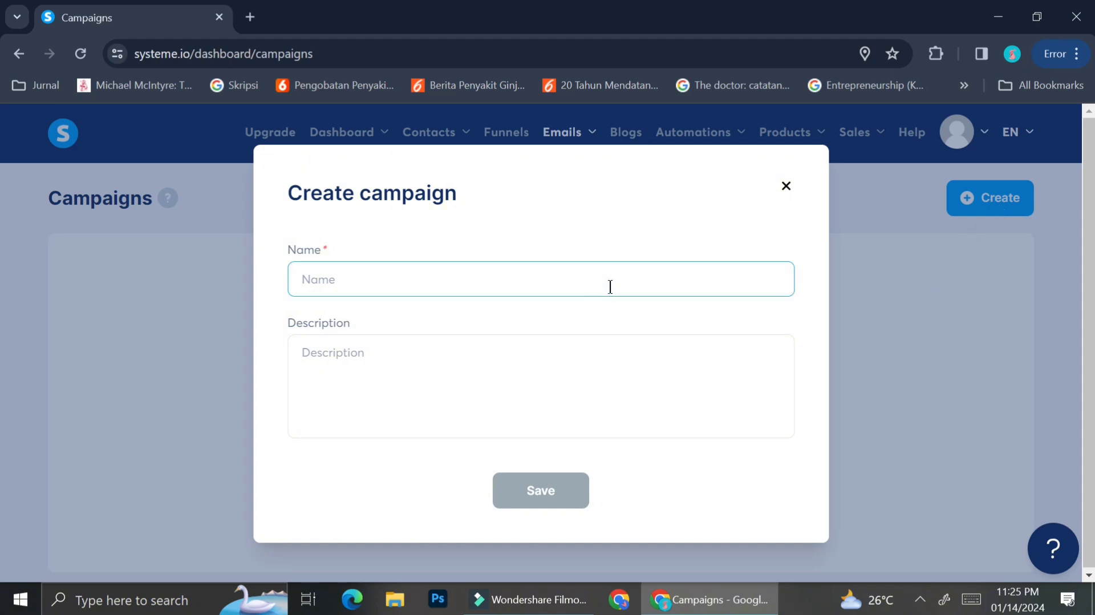
pyautogui.write('Another Type Campaign')
pyautogui.click(537, 482)
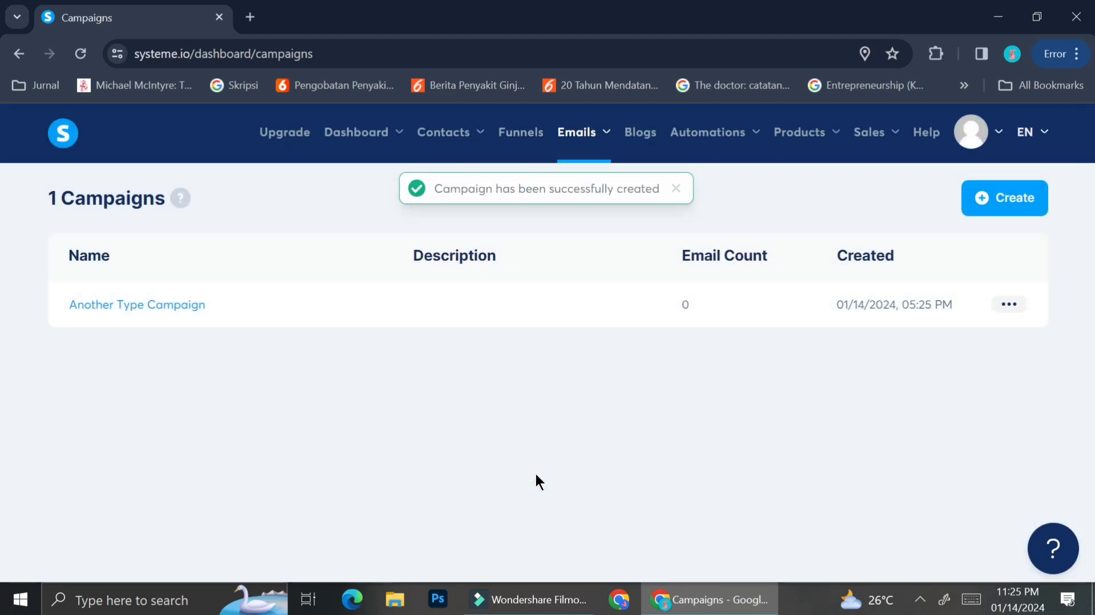
# Add an email with the subject "Welcome to Another Type" to the Another Type Campaign, keeping the classic editor
pyautogui.click(200, 314)
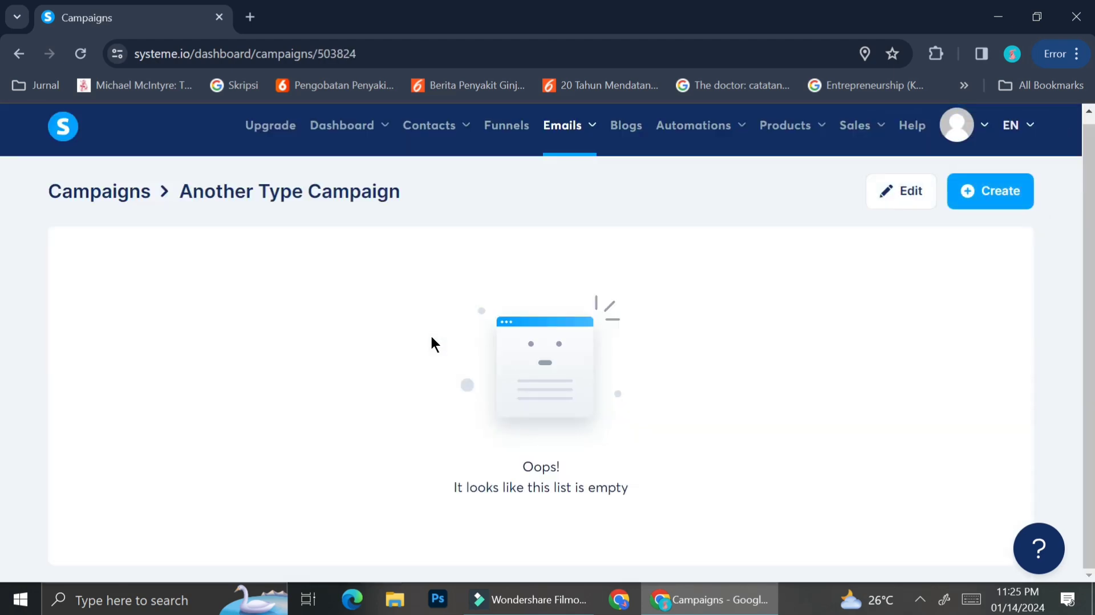
pyautogui.click(977, 190)
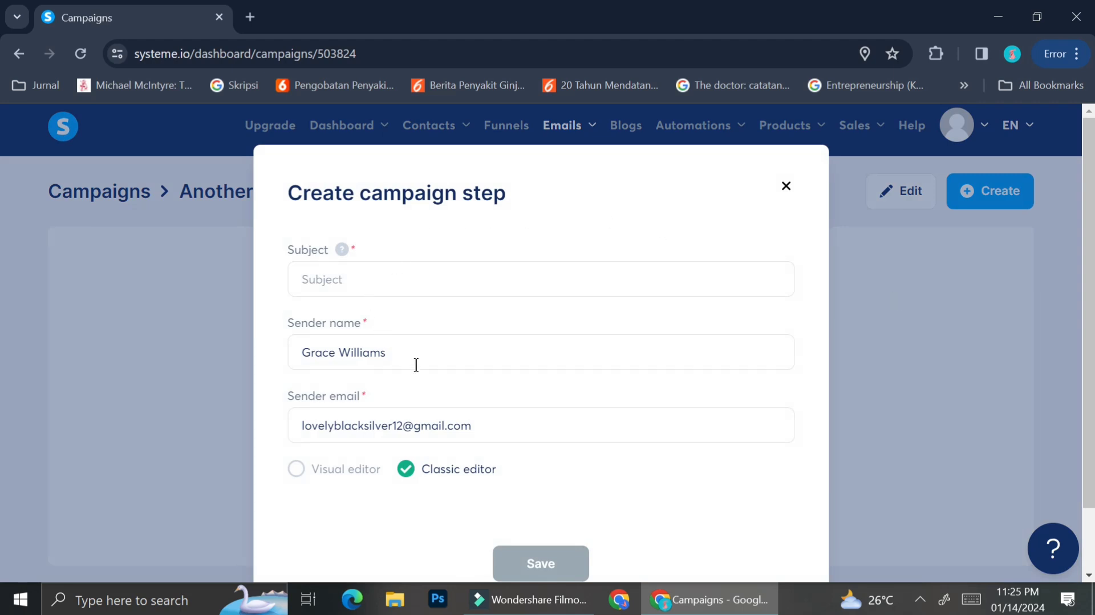
pyautogui.click(415, 285)
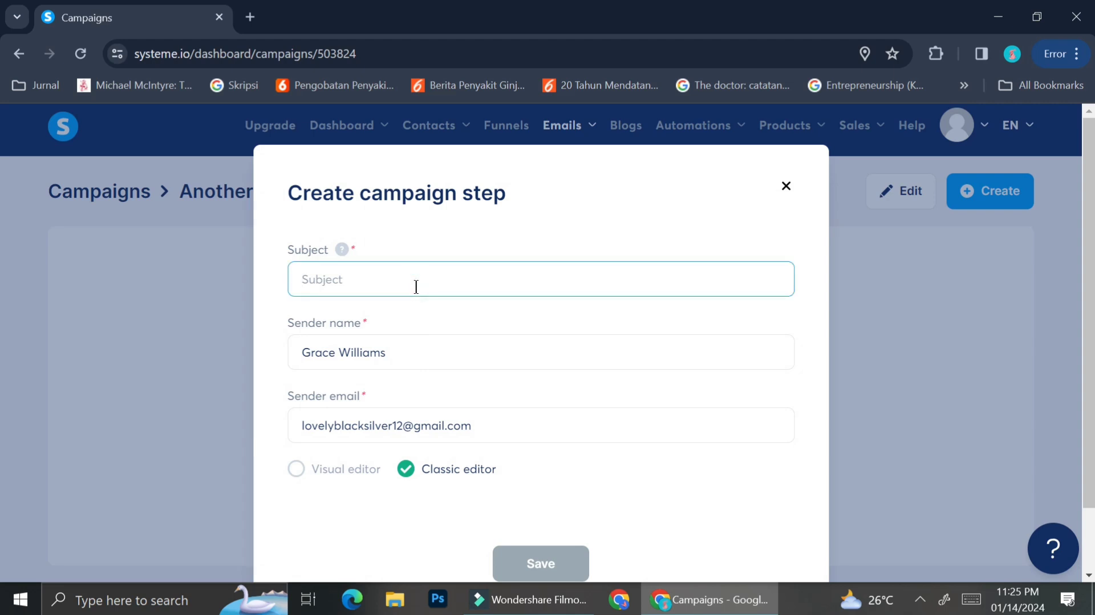
pyautogui.write('Wel')
pyautogui.write('coj')
pyautogui.press('BackSpace')
pyautogui.press('BackSpace')
pyautogui.write('ome')
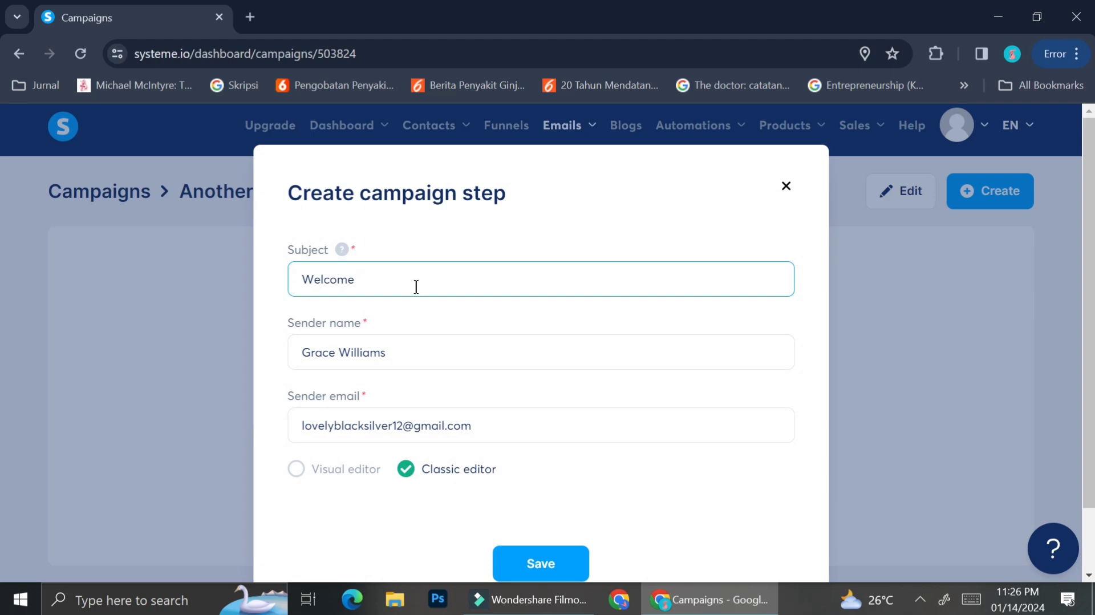
pyautogui.write(' to Another Type')
pyautogui.scroll(-1, 484, 346)
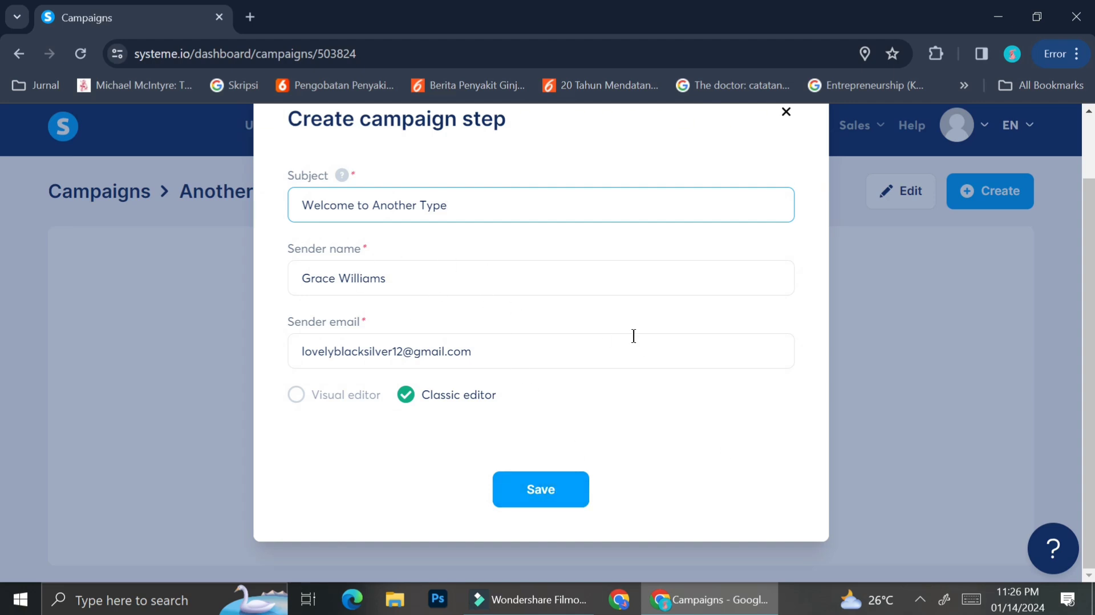
pyautogui.click(534, 486)
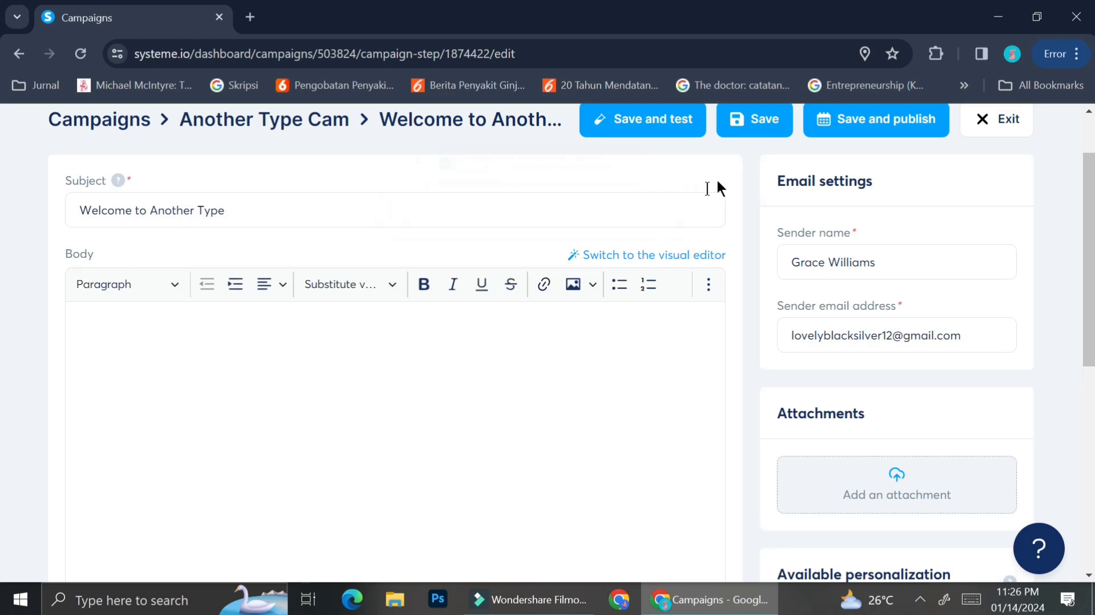
# Write "Welcome to ....." as the welcome email's body, save the changes and return to the campaign's email list
pyautogui.click(97, 323)
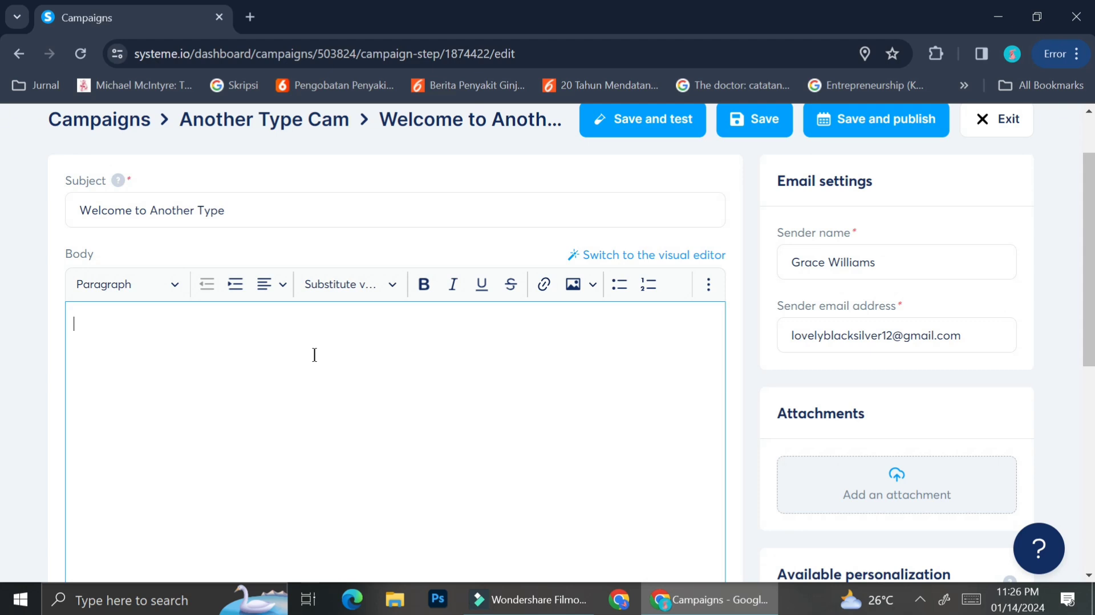
pyautogui.write('Welcome to .....')
pyautogui.scroll(-3, 1026, 259)
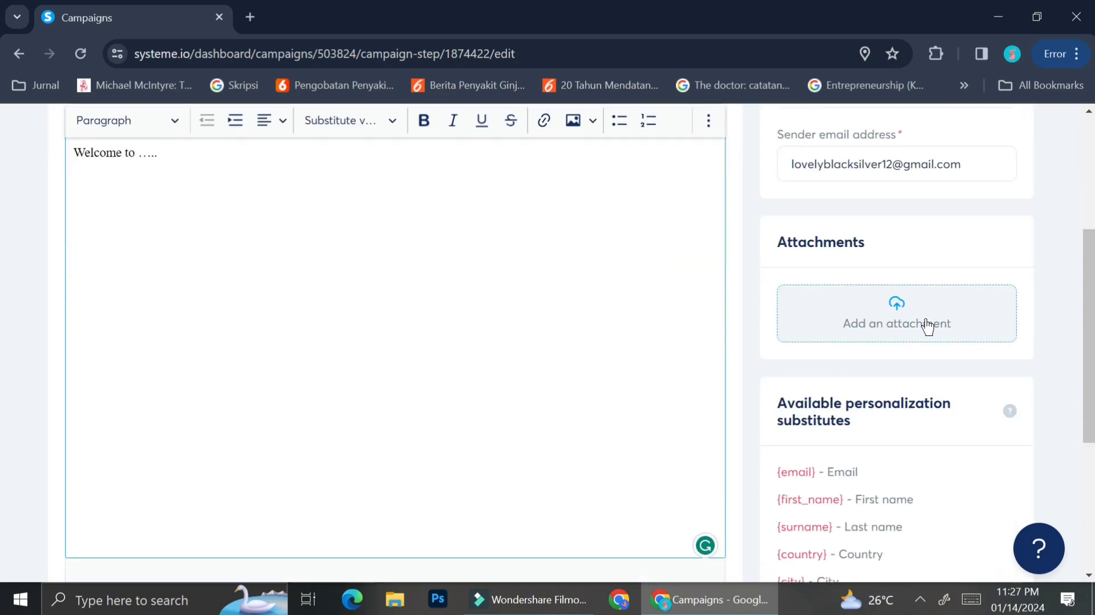
pyautogui.scroll(-4, 831, 501)
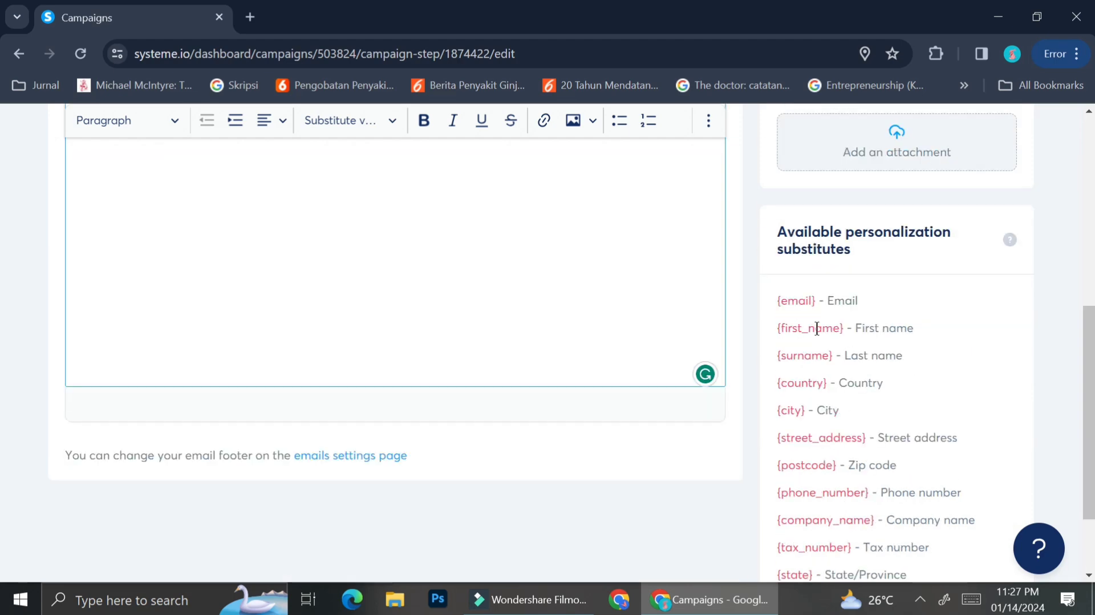
pyautogui.scroll(-2, 871, 432)
pyautogui.scroll(5, 868, 434)
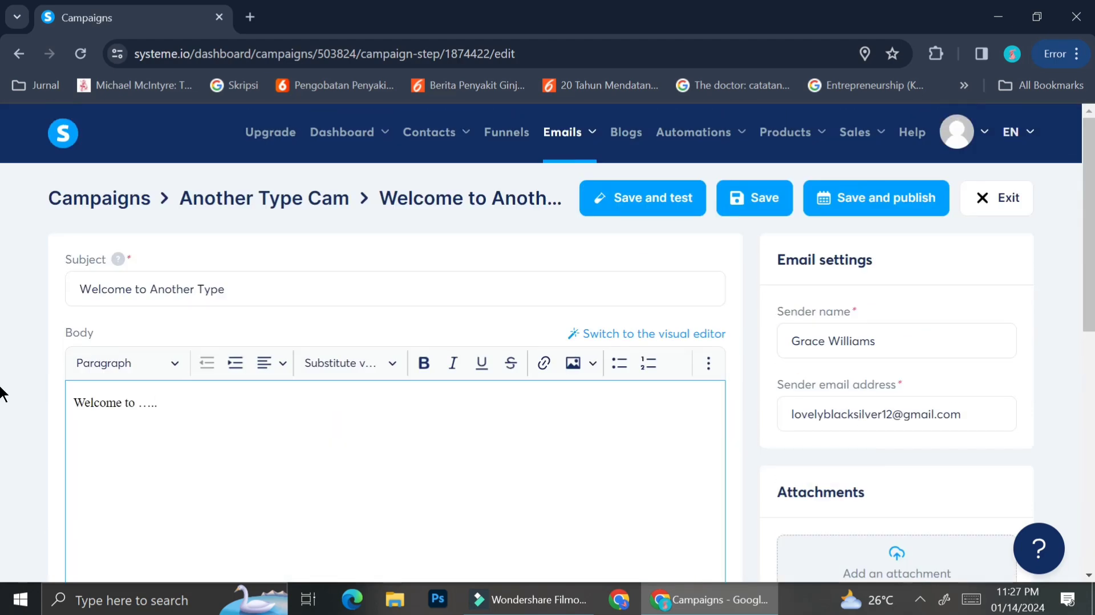
pyautogui.click(754, 198)
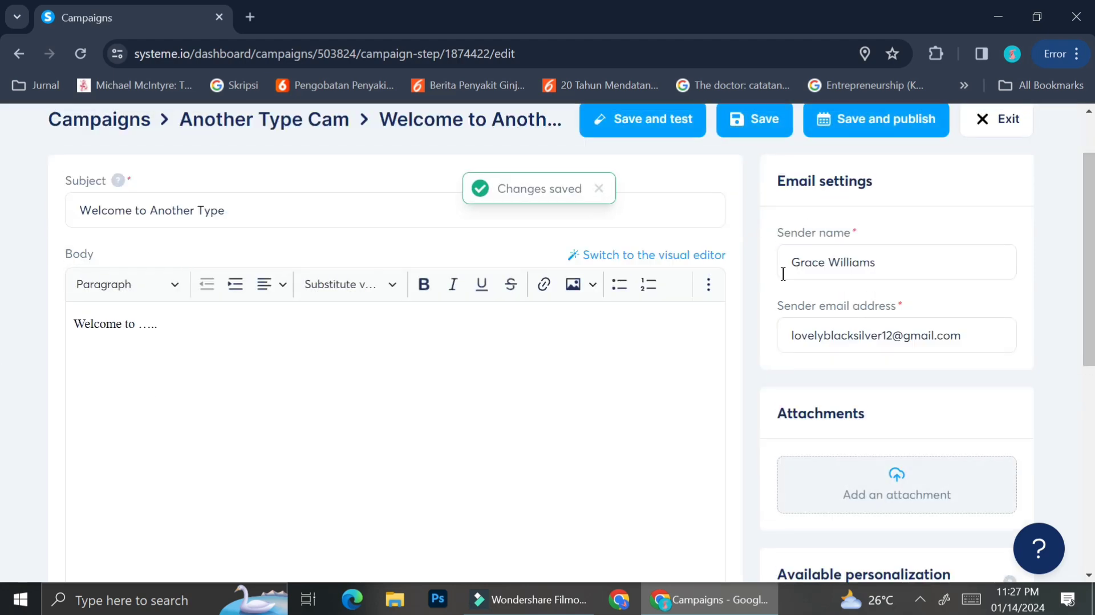
pyautogui.scroll(2, 783, 274)
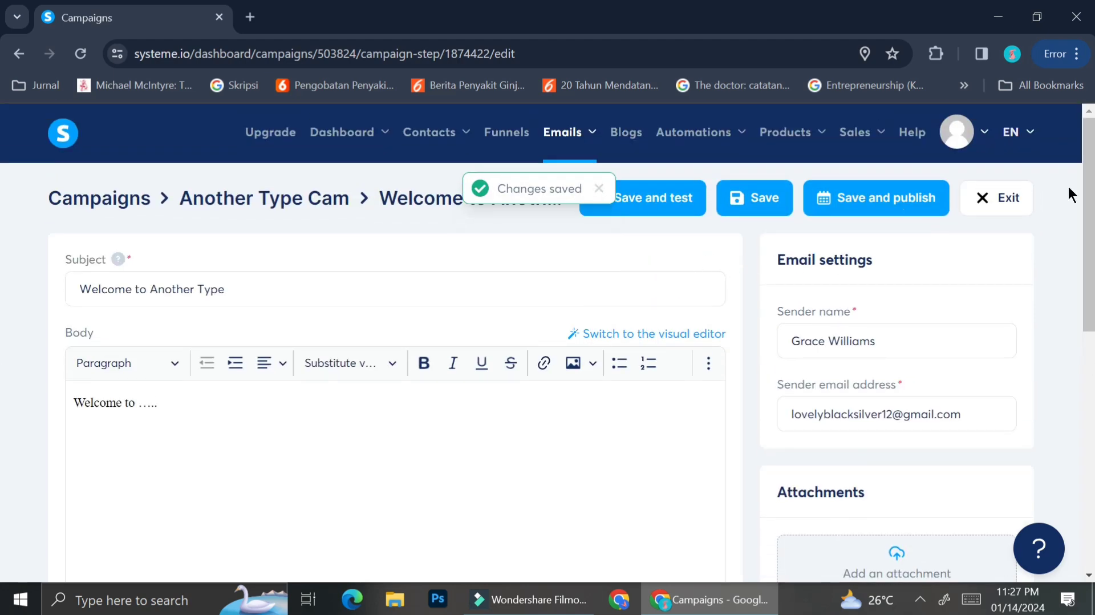
pyautogui.click(995, 198)
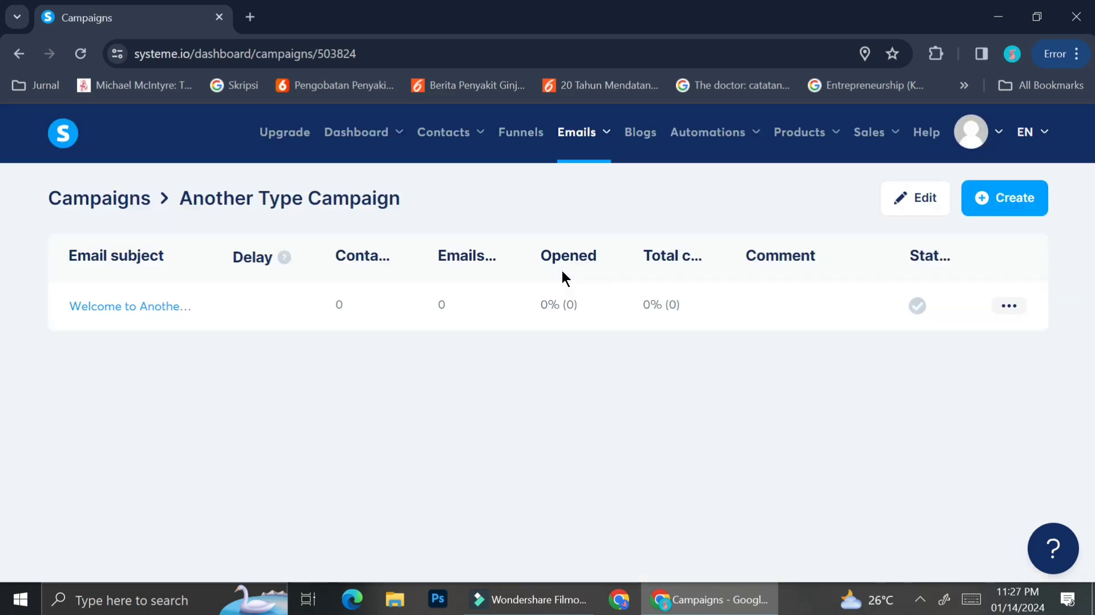
# Add a second campaign email with the subject "Fun Fact About Another Type", keeping the classic editor
pyautogui.click(1033, 211)
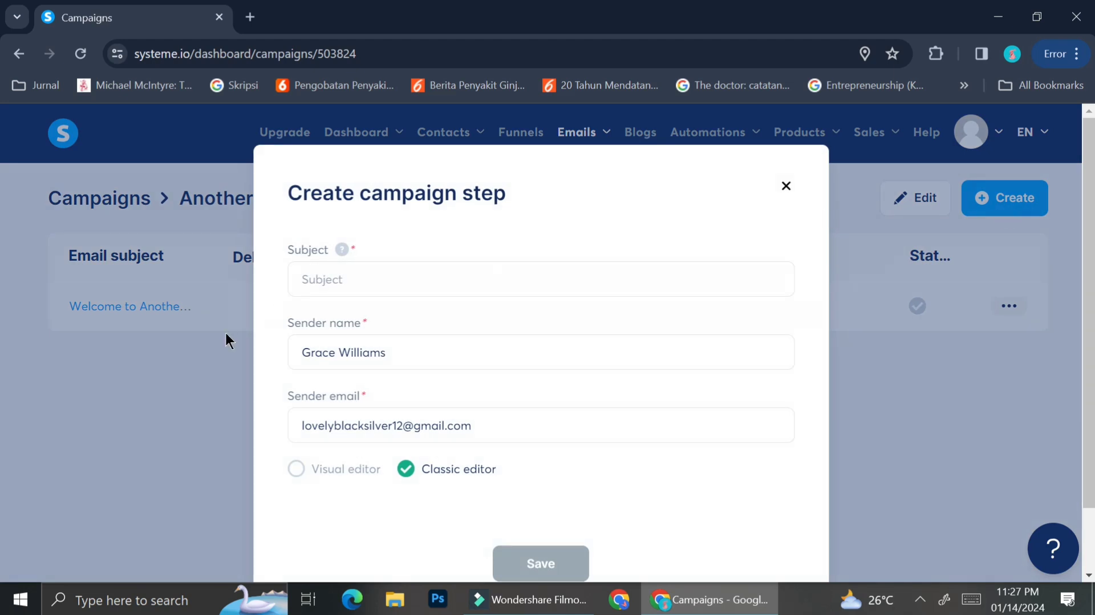
pyautogui.click(471, 274)
pyautogui.write('Fun Fact ab')
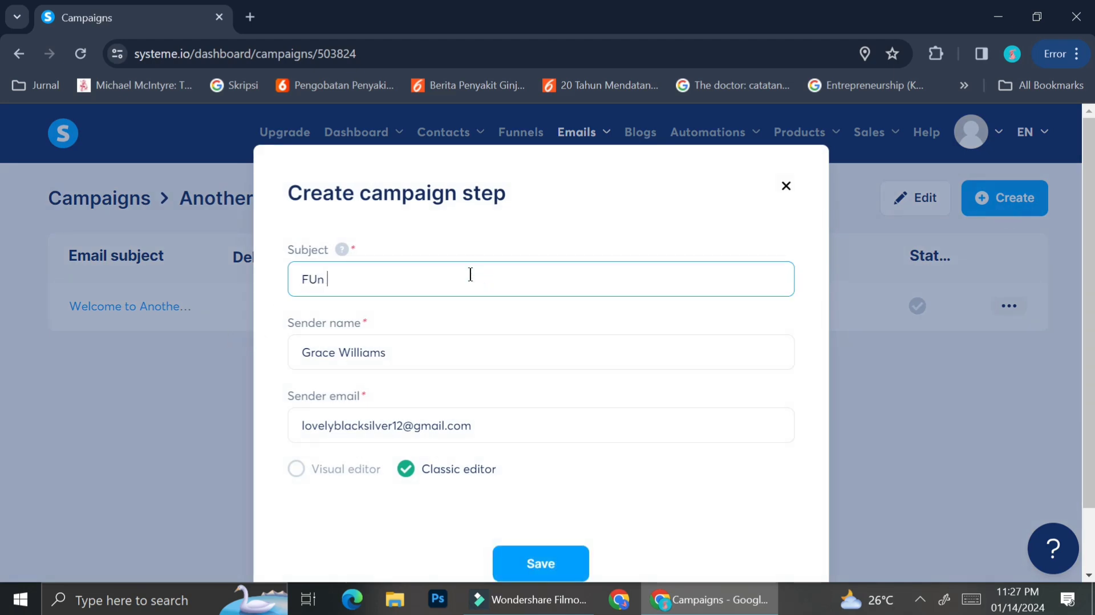
pyautogui.press('BackSpace')
pyautogui.press('BackSpace')
pyautogui.write('About ANother Type')
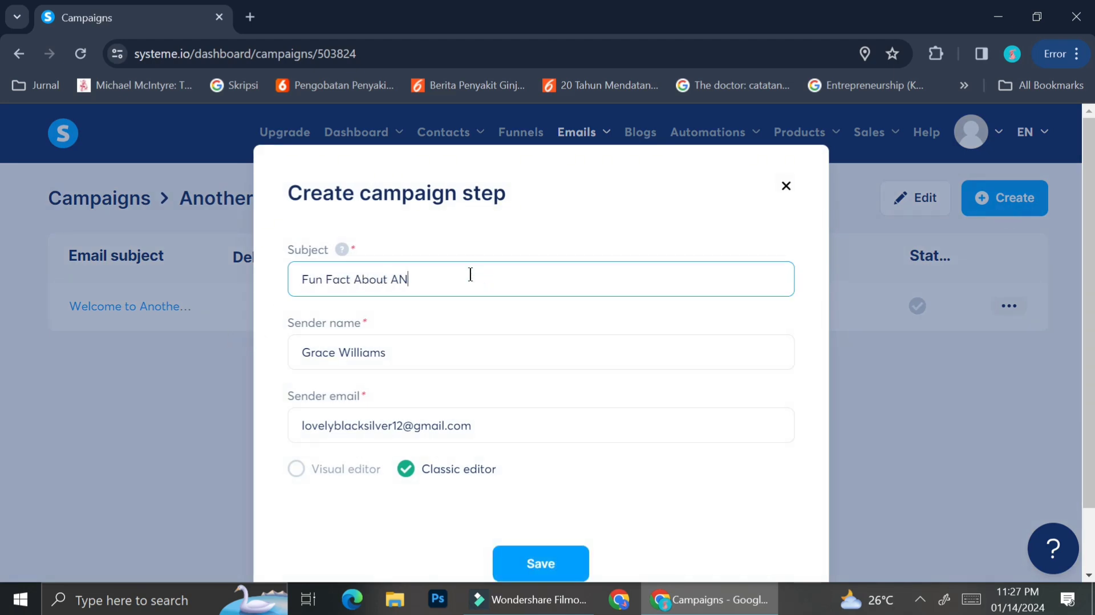
pyautogui.click(408, 279)
pyautogui.press('BackSpace')
pyautogui.write('n')
pyautogui.click(536, 562)
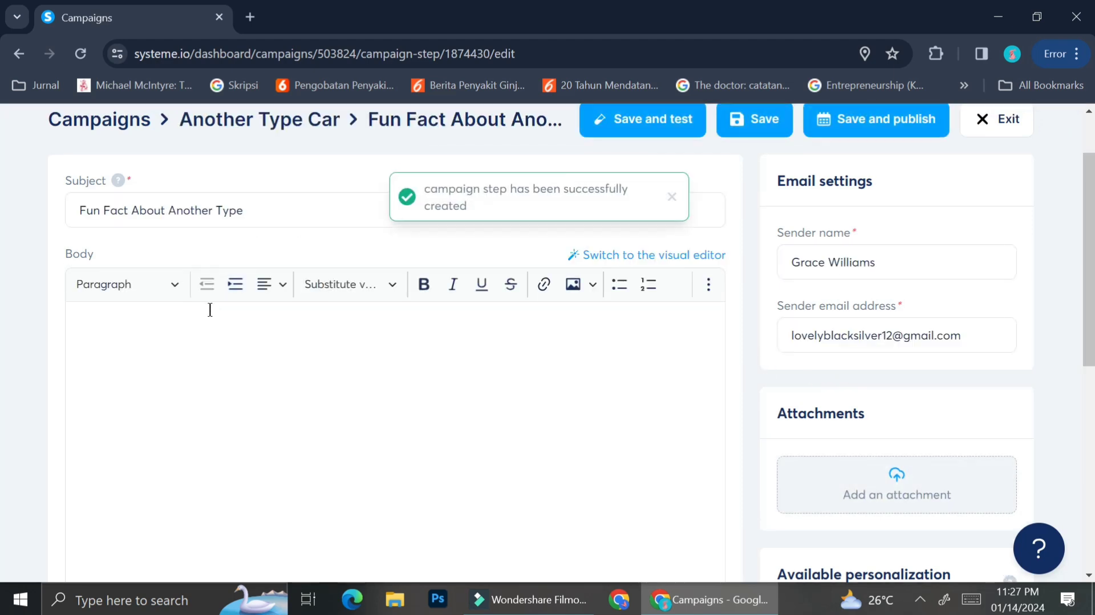
# Write "Did you know?" and a second line "...." as the fun fact email's body, save it and exit to the list
pyautogui.click(202, 321)
pyautogui.write('Did you y')
pyautogui.write('o')
pyautogui.press('BackSpace')
pyautogui.press('BackSpace')
pyautogui.write('know?')
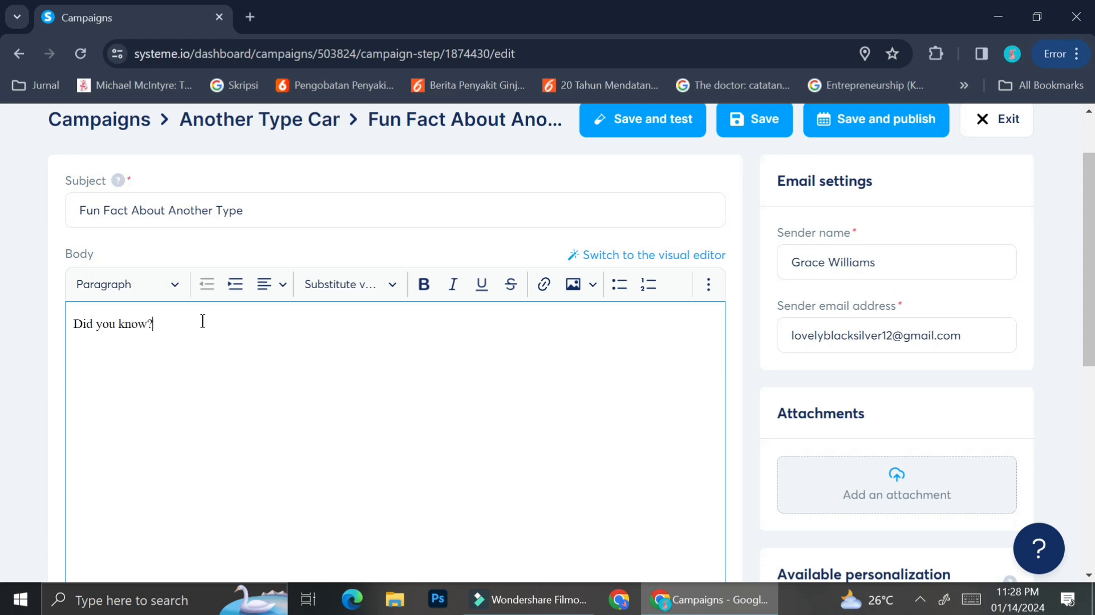
pyautogui.press('Return')
pyautogui.write('....')
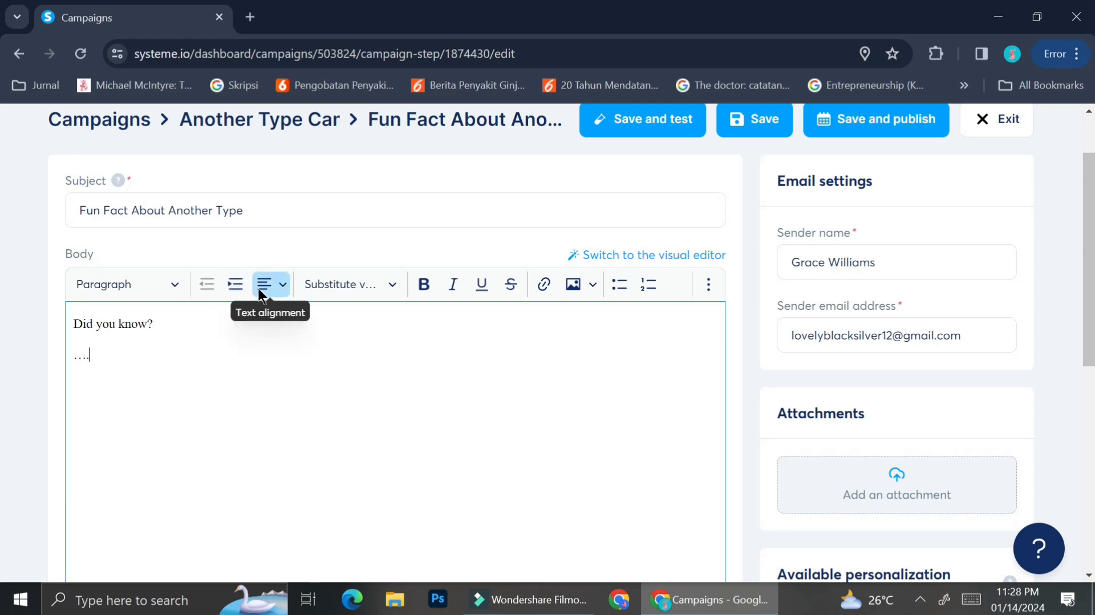
pyautogui.click(770, 139)
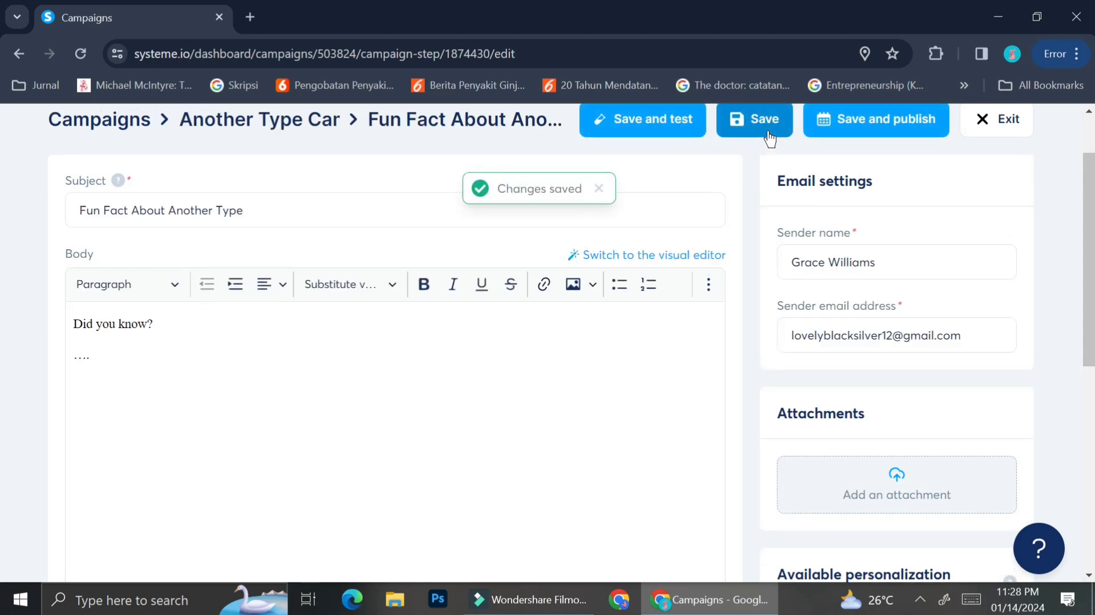
pyautogui.click(982, 122)
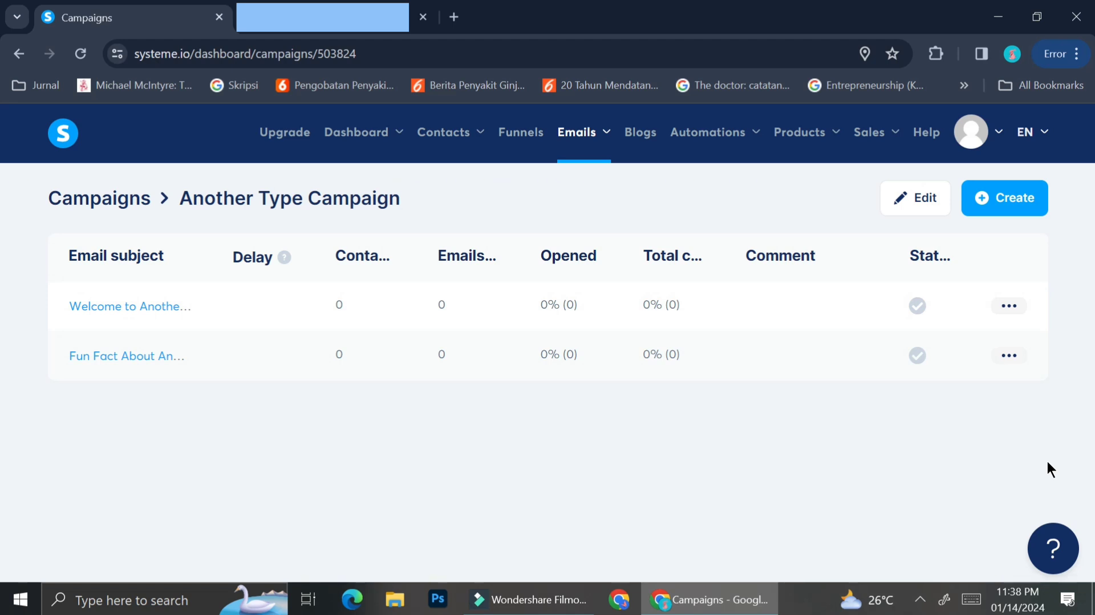
# Start publishing the "Welcome to Another Type" email and set its sending delay to 5 minutes
pyautogui.click(137, 306)
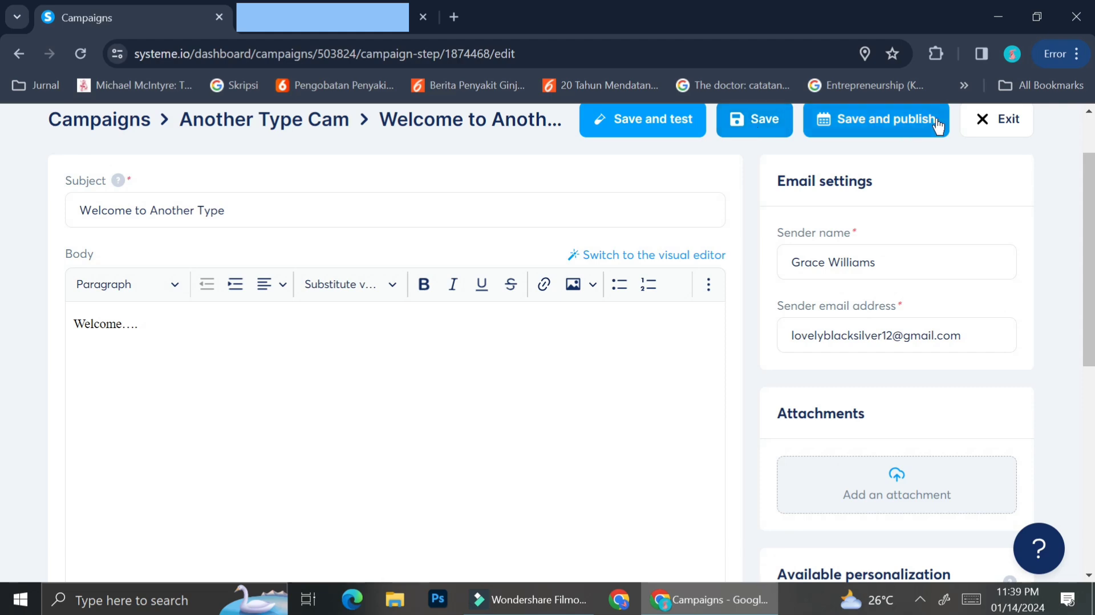
pyautogui.click(912, 122)
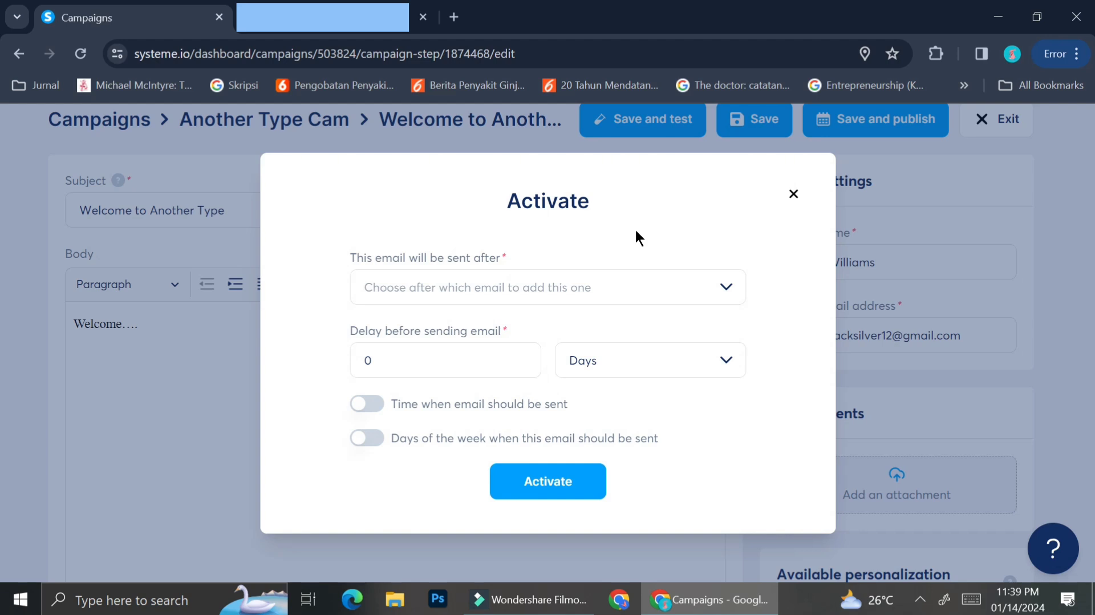
pyautogui.click(608, 366)
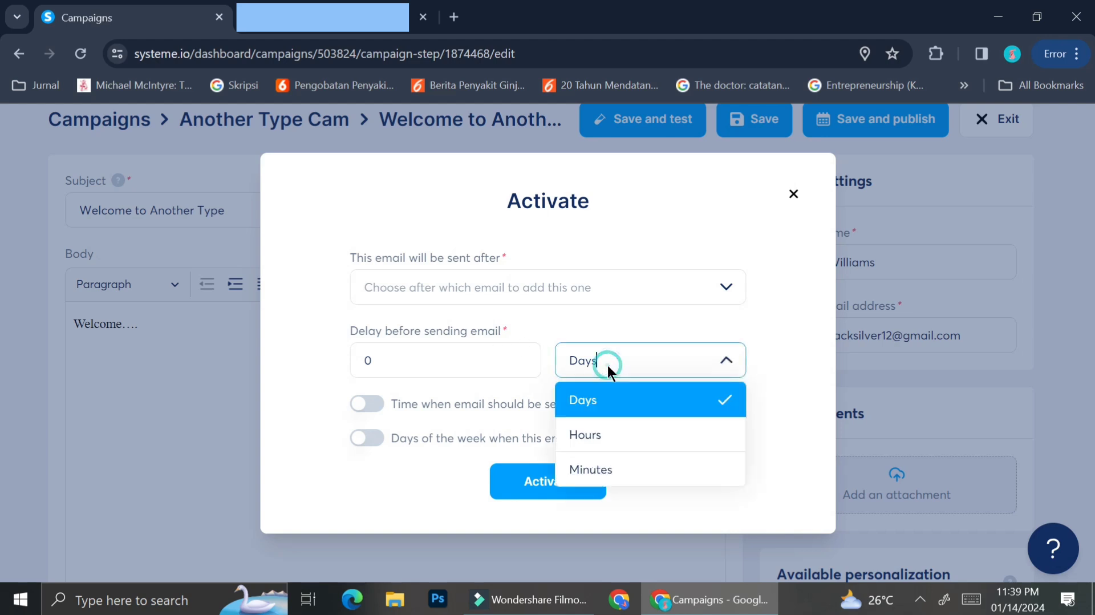
pyautogui.click(646, 463)
pyautogui.click(479, 360)
pyautogui.write('5')
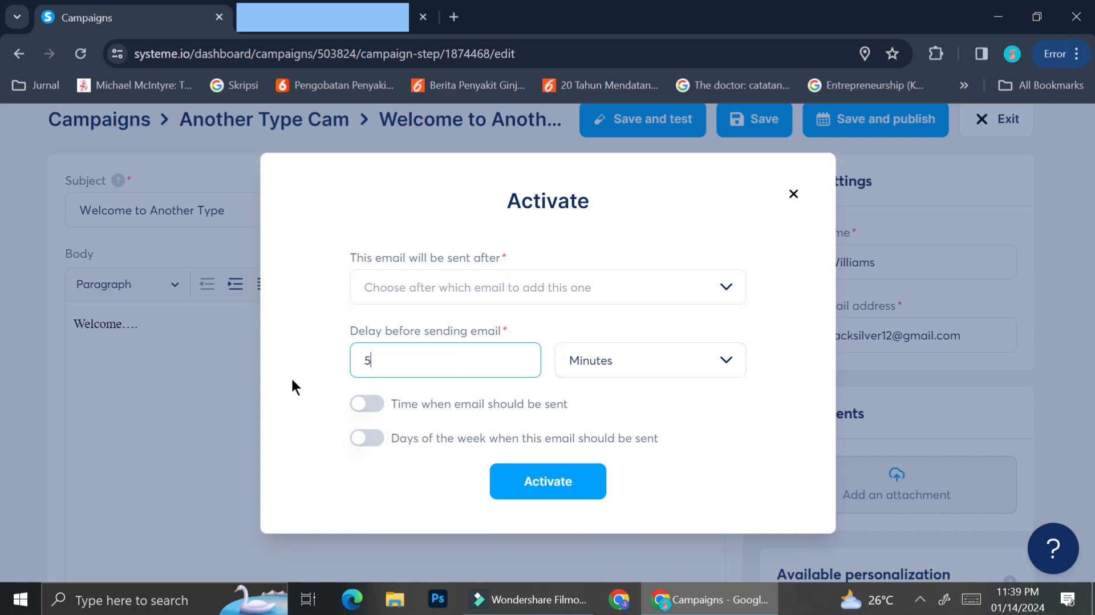
# Try a fixed sending time for the email, look through the hour and minute choices, and turn the option back off
pyautogui.click(365, 403)
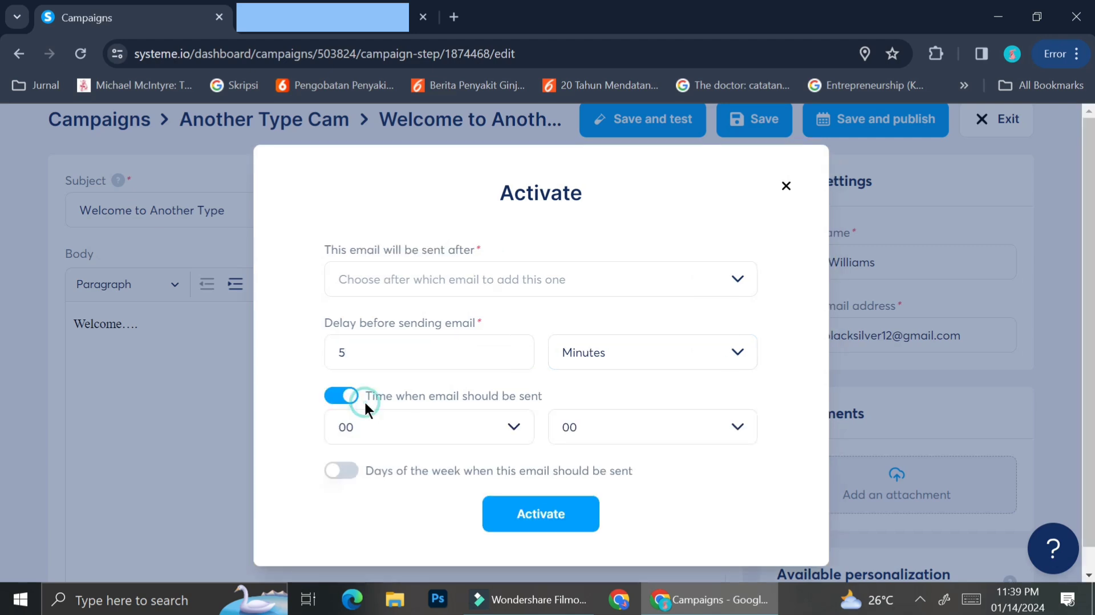
pyautogui.click(512, 429)
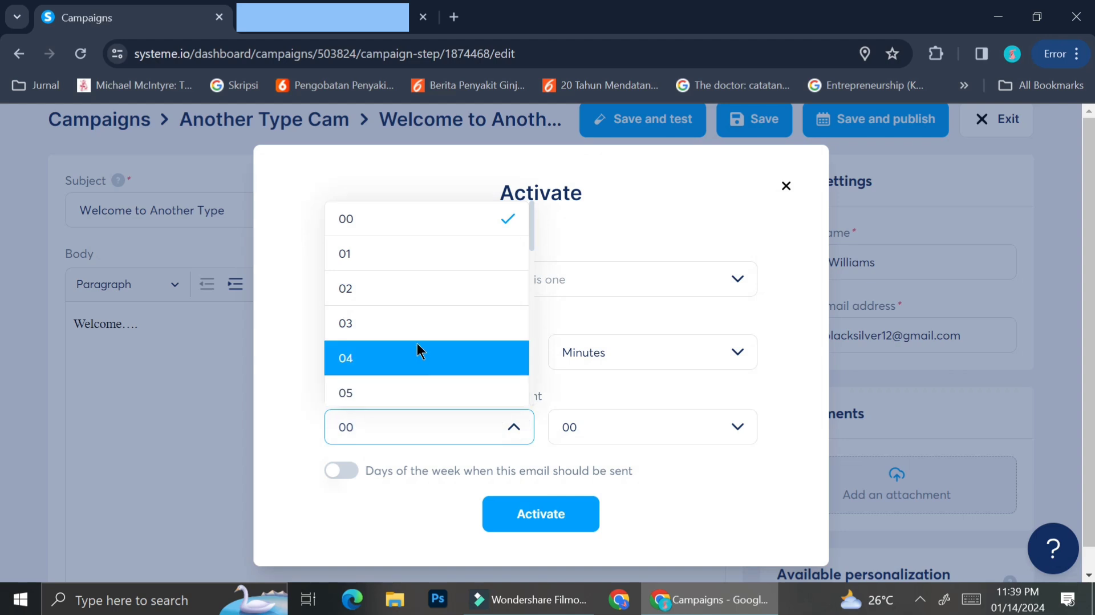
pyautogui.scroll(-6, 419, 349)
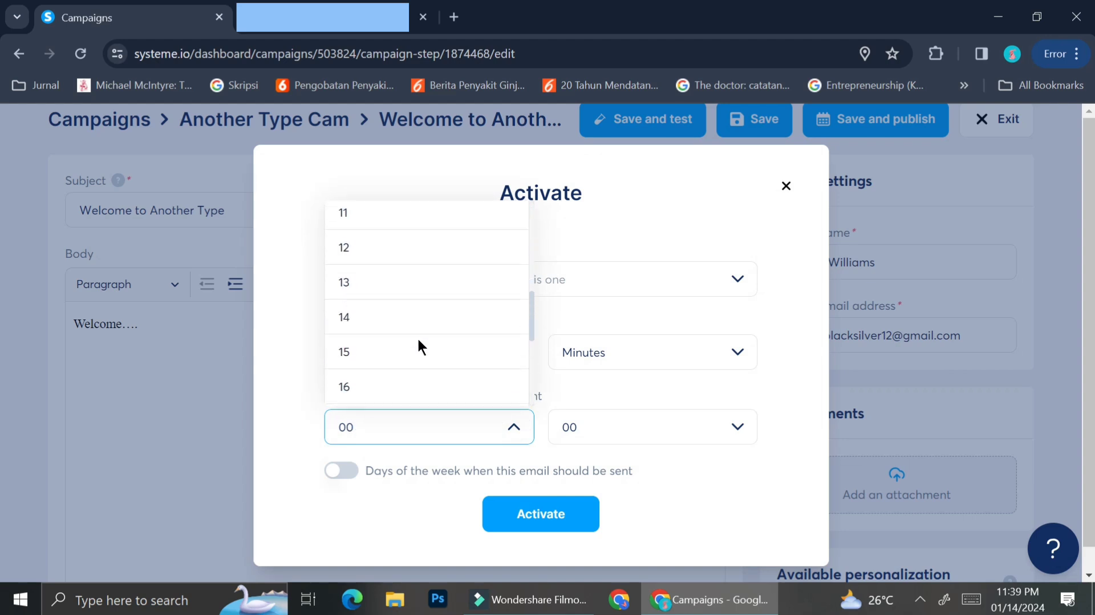
pyautogui.click(480, 430)
pyautogui.click(585, 424)
pyautogui.scroll(-6, 624, 337)
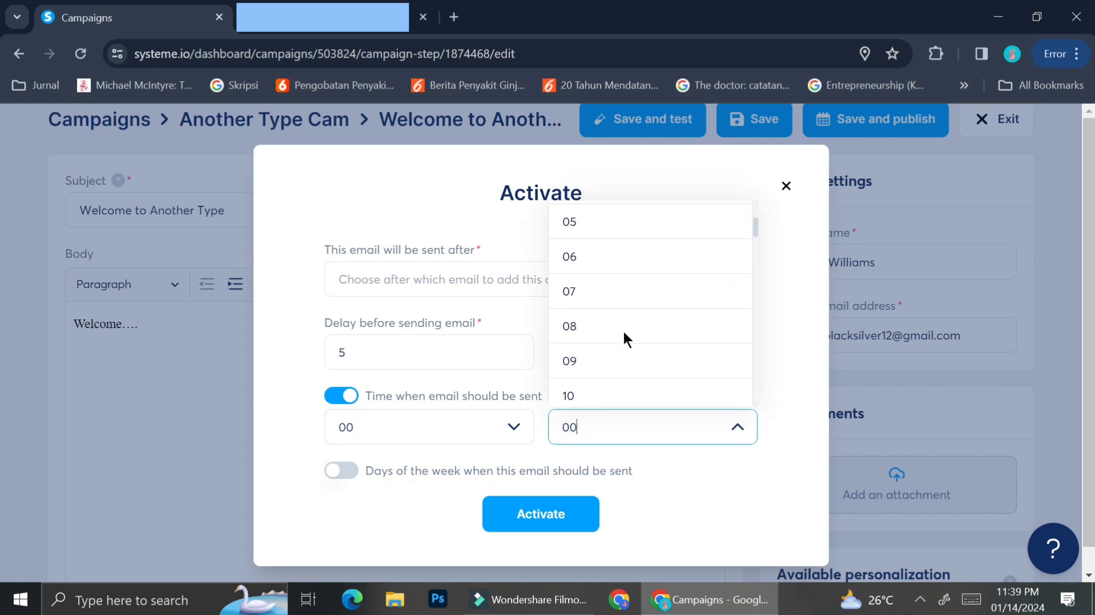
pyautogui.scroll(-20, 624, 336)
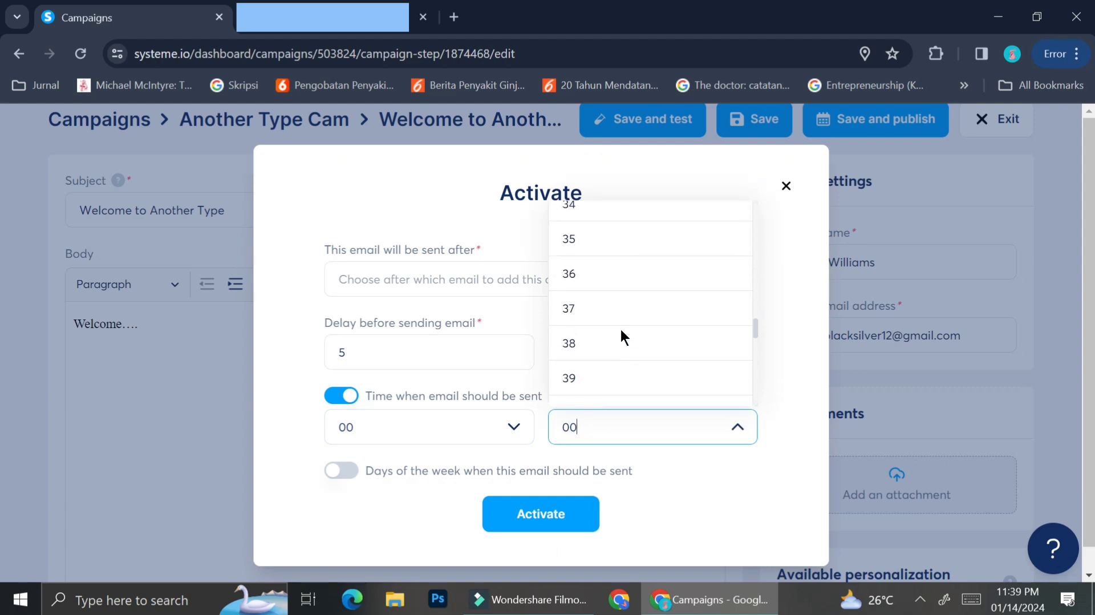
pyautogui.scroll(-1, 620, 328)
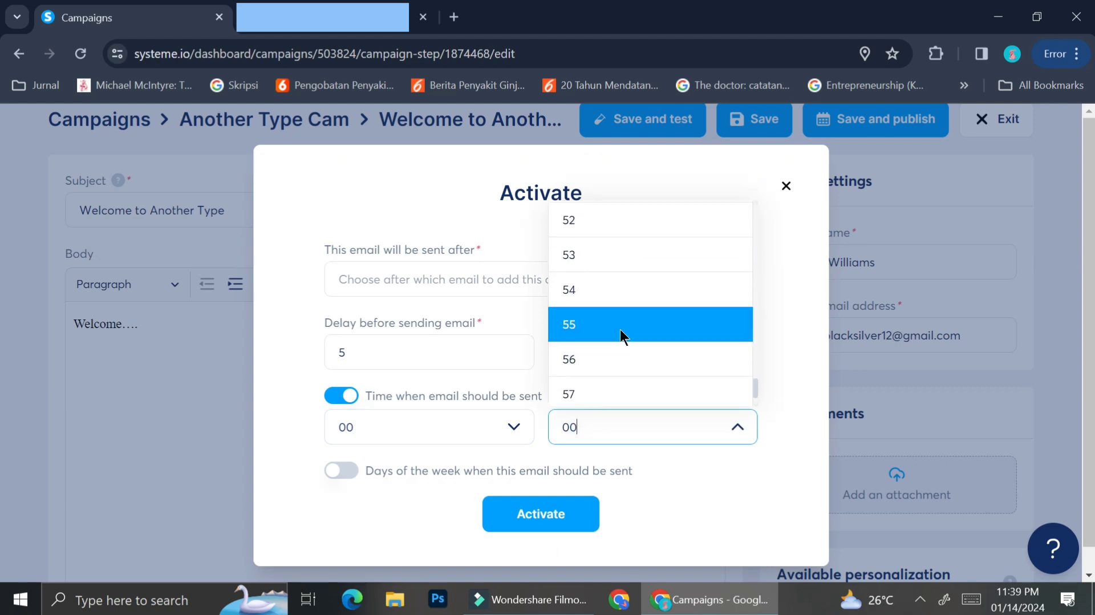
pyautogui.click(641, 427)
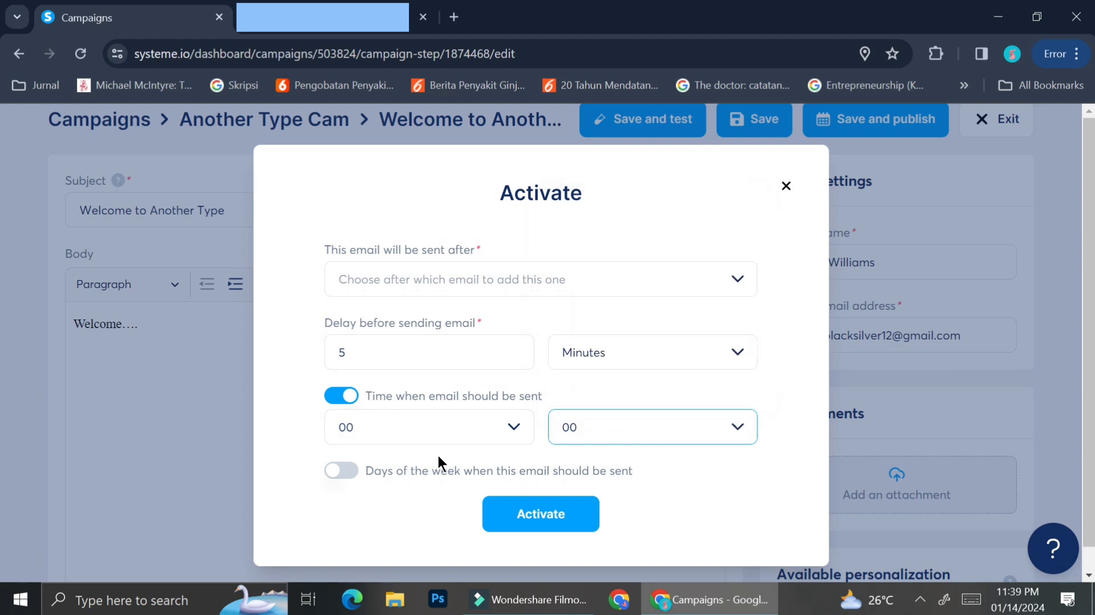
pyautogui.click(335, 399)
# Try restricting the email to certain days of the week, view the weekday choices, and turn the restriction back off
pyautogui.click(368, 438)
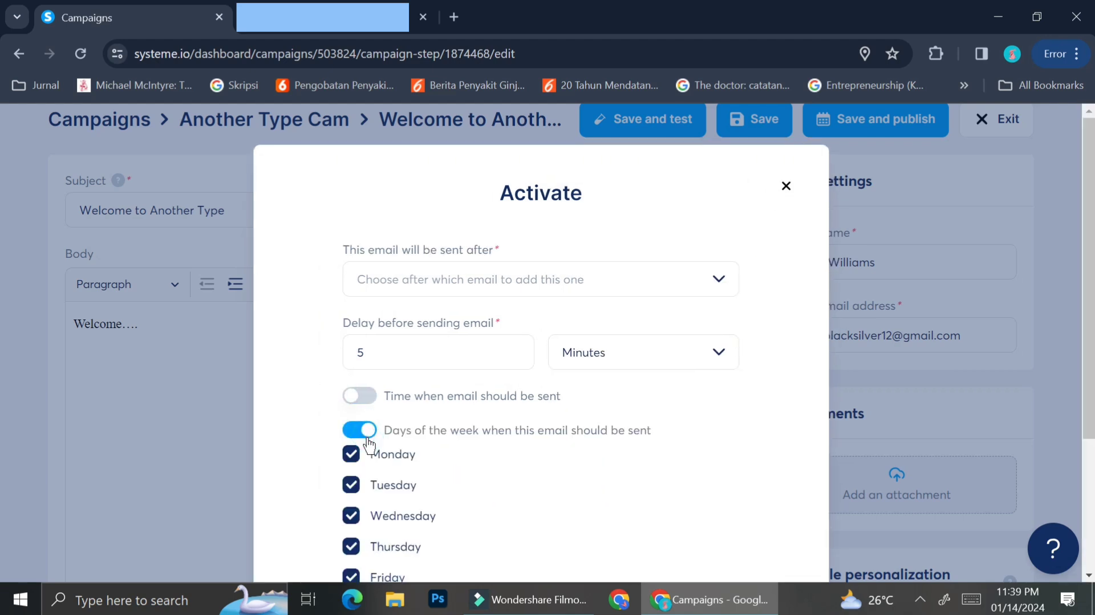
pyautogui.scroll(-3, 478, 433)
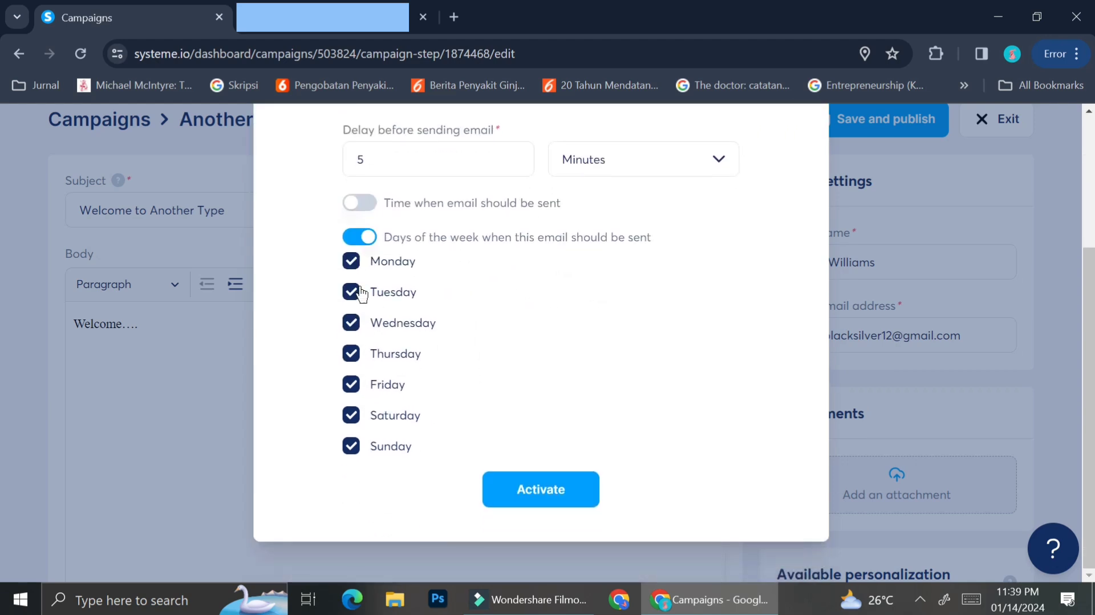
pyautogui.click(364, 239)
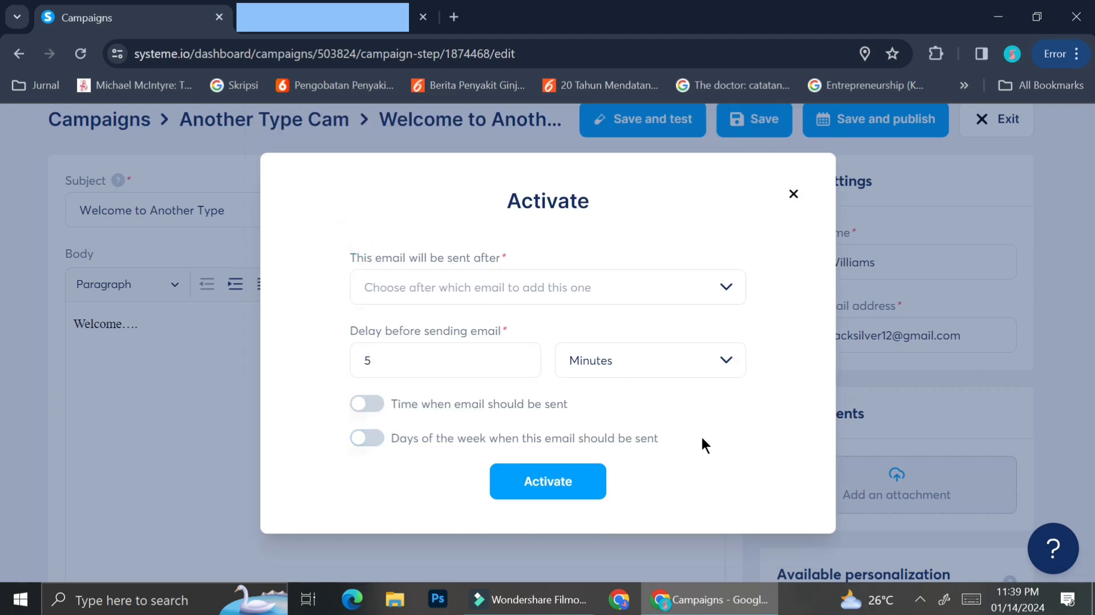
# Activate the "Welcome to Another Type" email with the chosen delay and exit to the campaign's email list
pyautogui.click(548, 481)
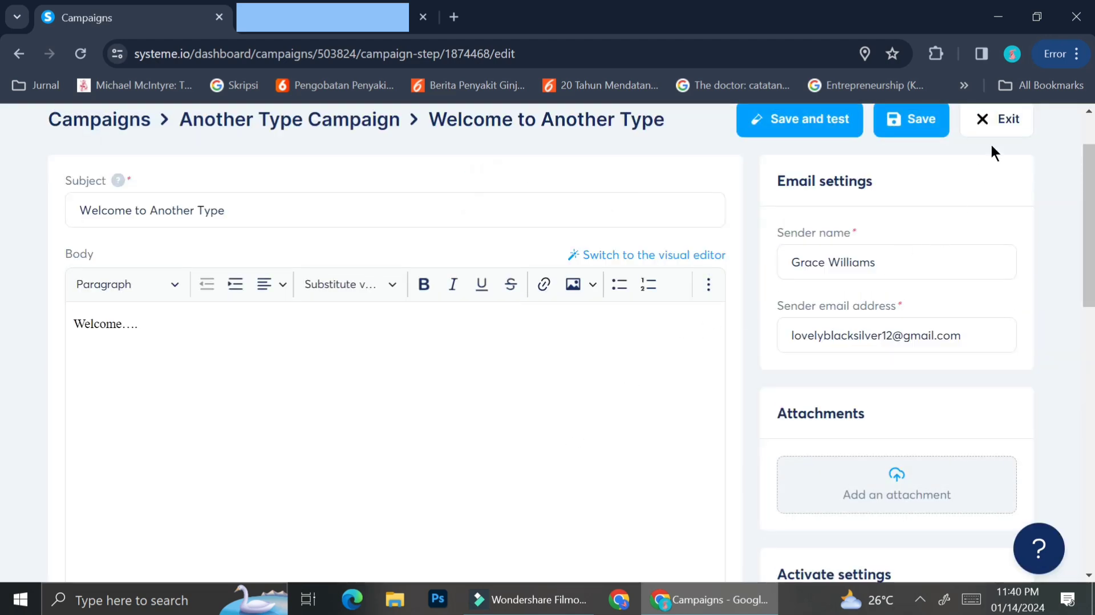
pyautogui.click(1011, 132)
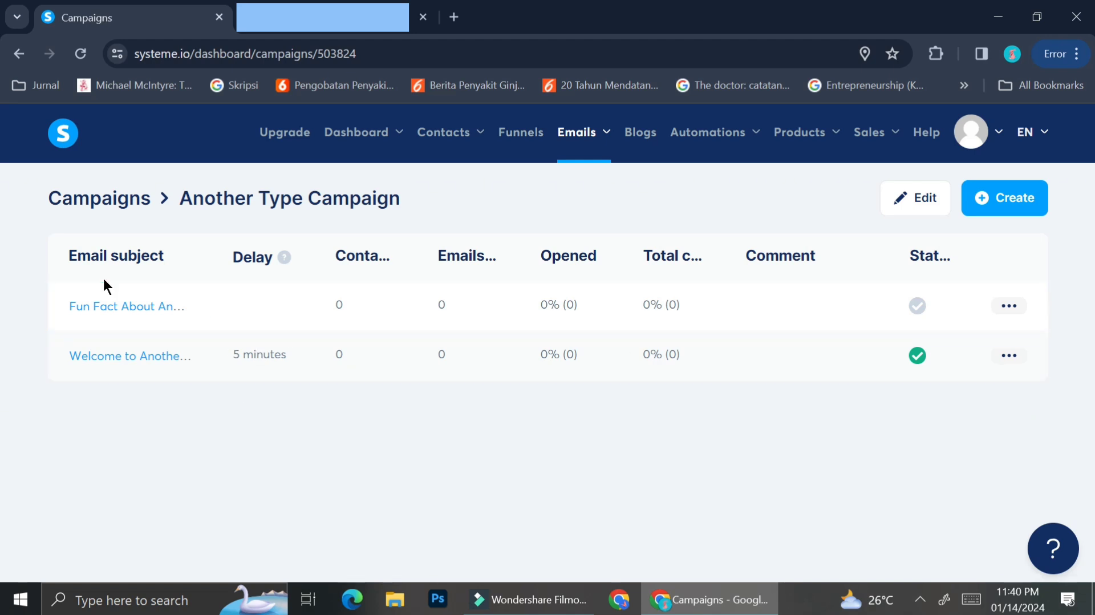
# Publish the "Fun Fact About Another Type" email so it is sent 2 days after "Welcome to Another Type"
pyautogui.click(106, 307)
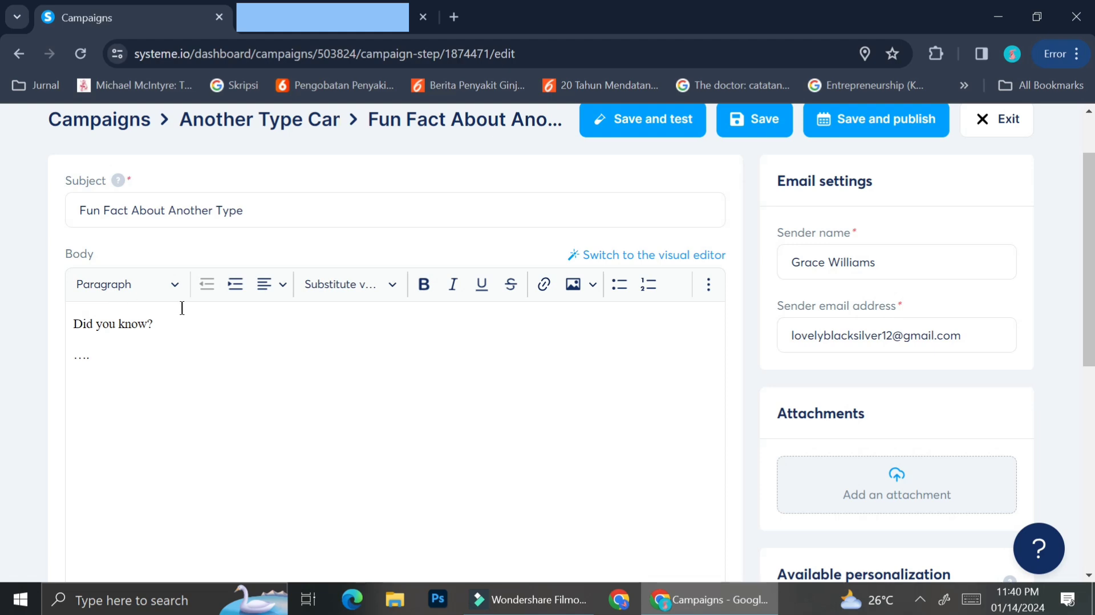
pyautogui.click(896, 129)
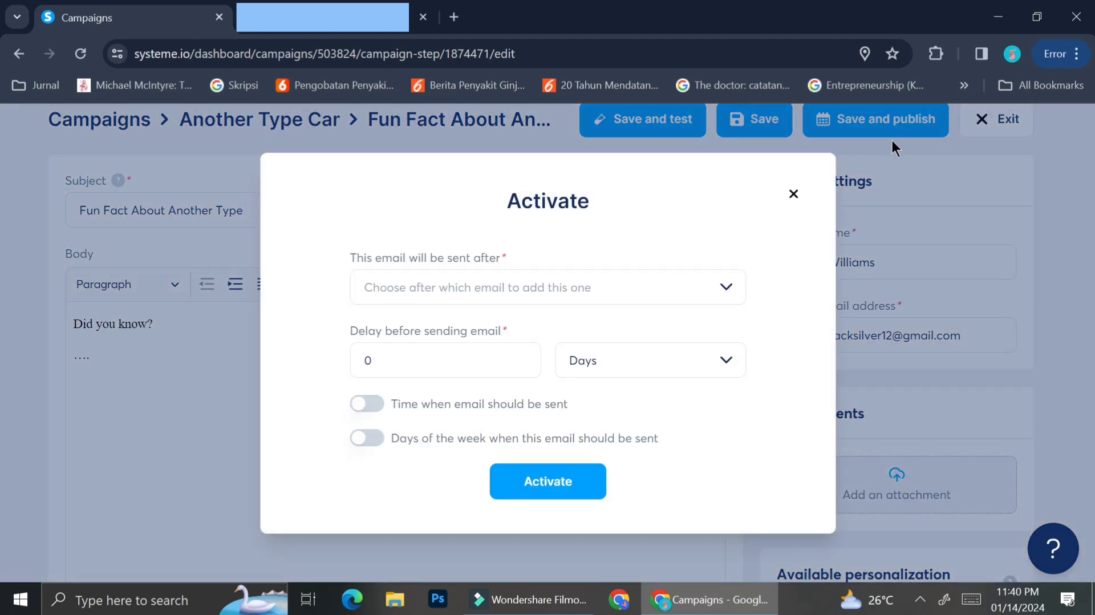
pyautogui.click(726, 287)
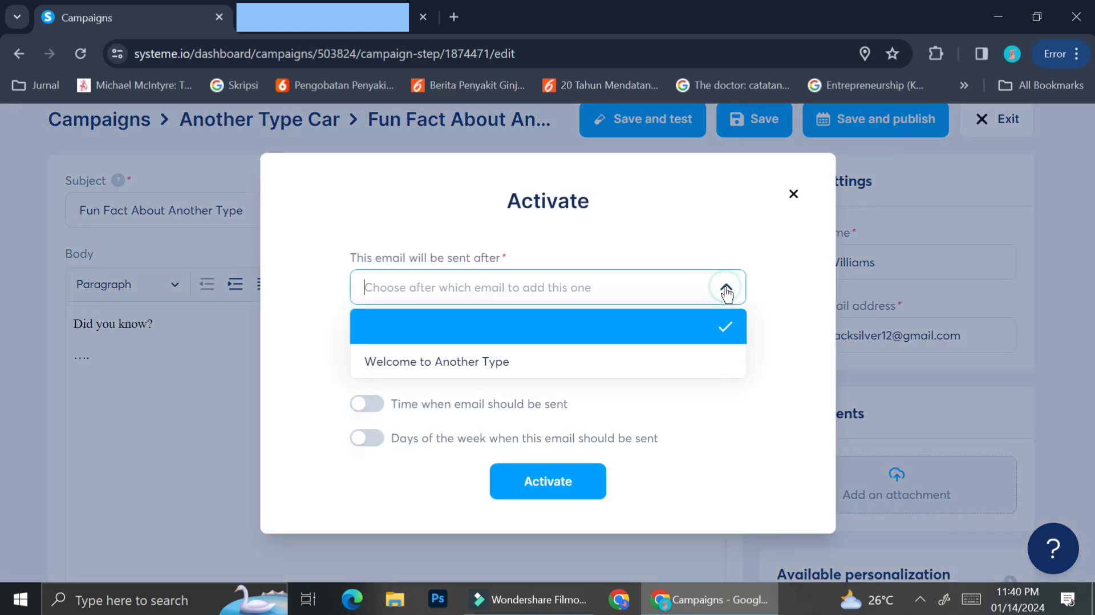
pyautogui.click(510, 365)
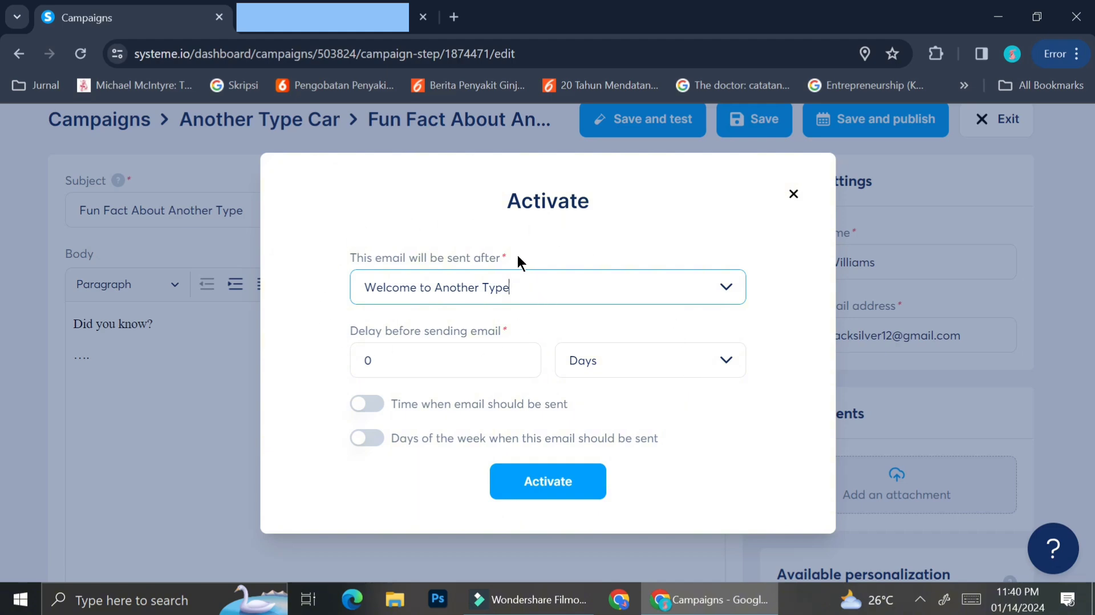
pyautogui.click(446, 372)
pyautogui.write('2')
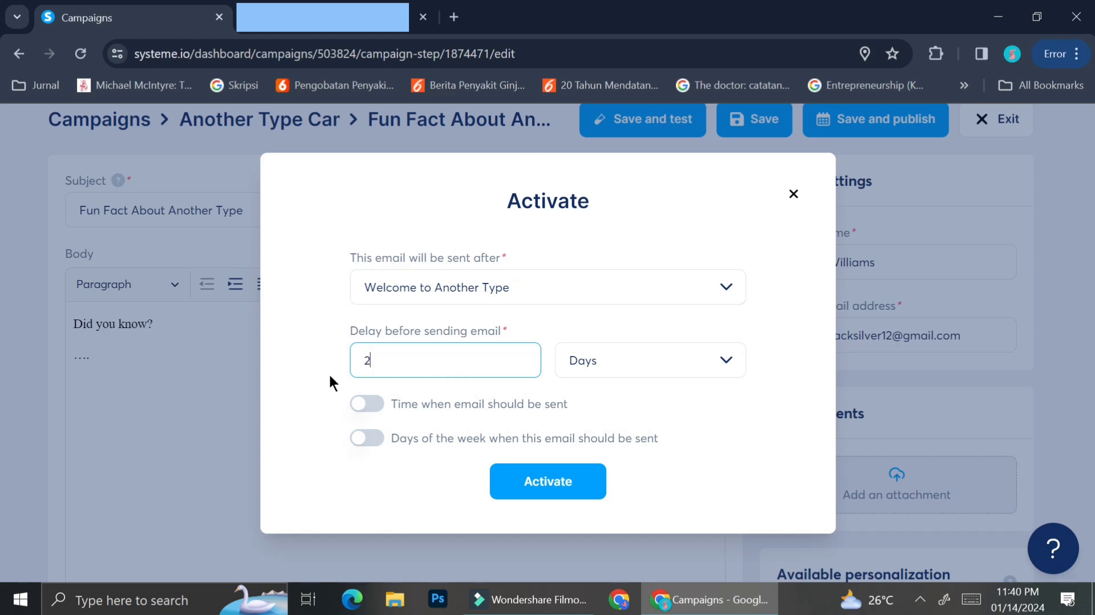
pyautogui.click(621, 239)
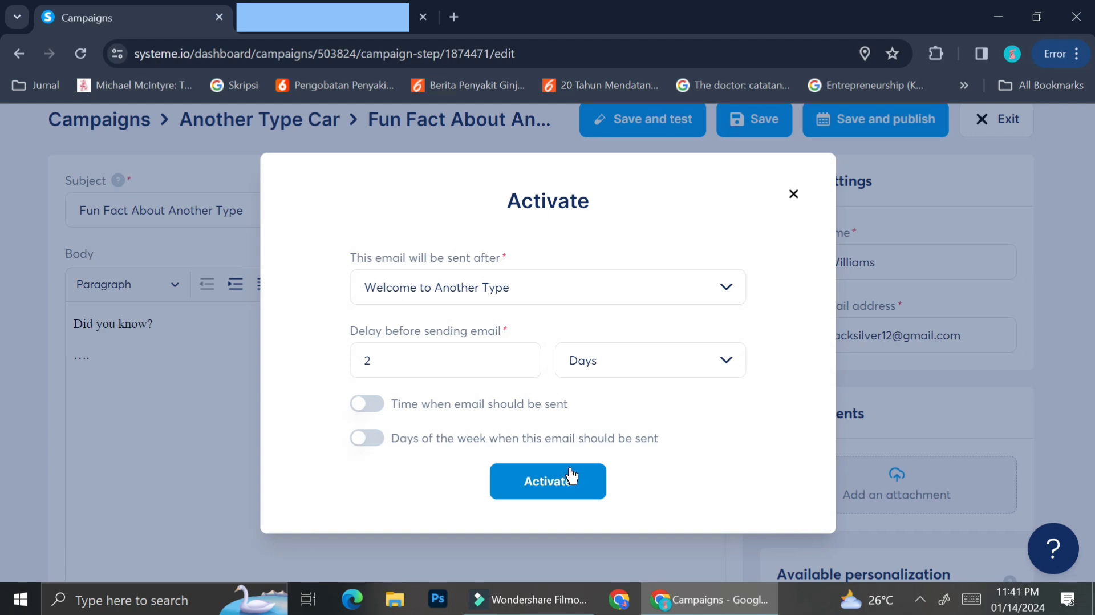
pyautogui.click(574, 494)
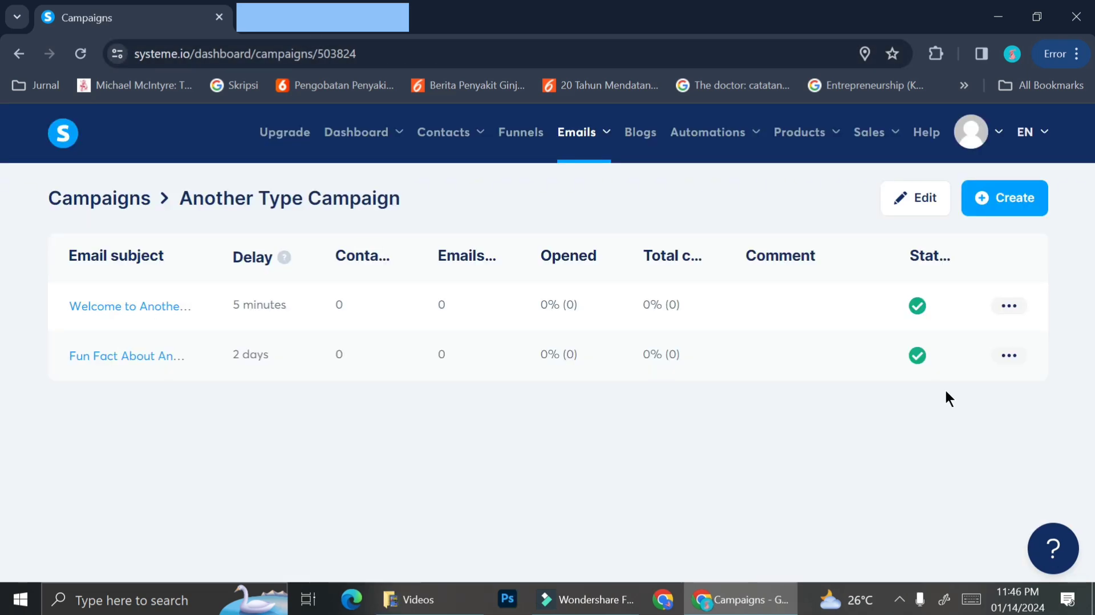
# Create another email in the campaign with the subject "Don't Forget", keeping the default sender details and classic editor
pyautogui.click(1016, 207)
pyautogui.click(513, 268)
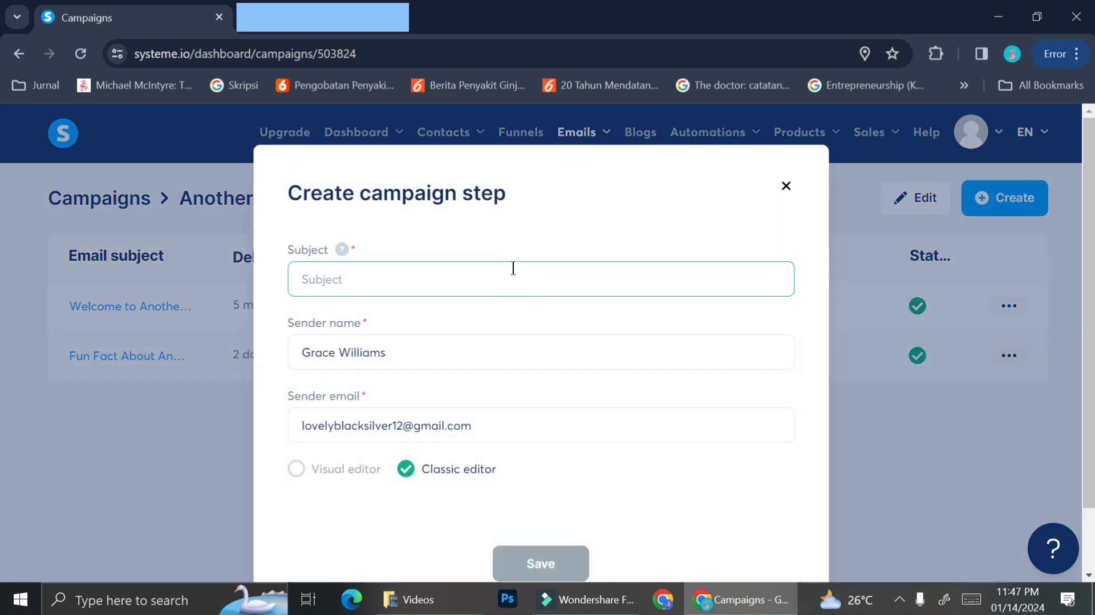
pyautogui.write("Don't Forget")
pyautogui.click(540, 562)
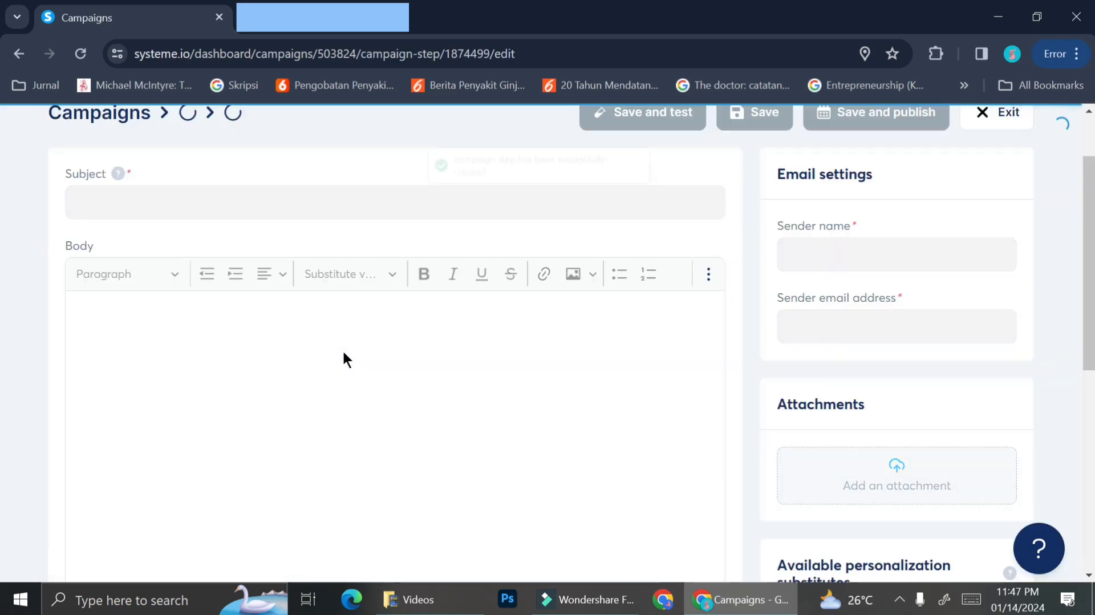
# Write "Don't forget to..." as the body of the "Don't Forget" email
pyautogui.click(342, 349)
pyautogui.write("Don't forget ")
pyautogui.write('to...')
# Start publishing the "Don't Forget" email and schedule it 3 days after "Fun Fact About Another Type"
pyautogui.scroll(-3, 881, 345)
pyautogui.scroll(-3, 880, 350)
pyautogui.scroll(8, 880, 350)
pyautogui.click(884, 201)
pyautogui.click(402, 292)
pyautogui.click(314, 286)
pyautogui.click(728, 289)
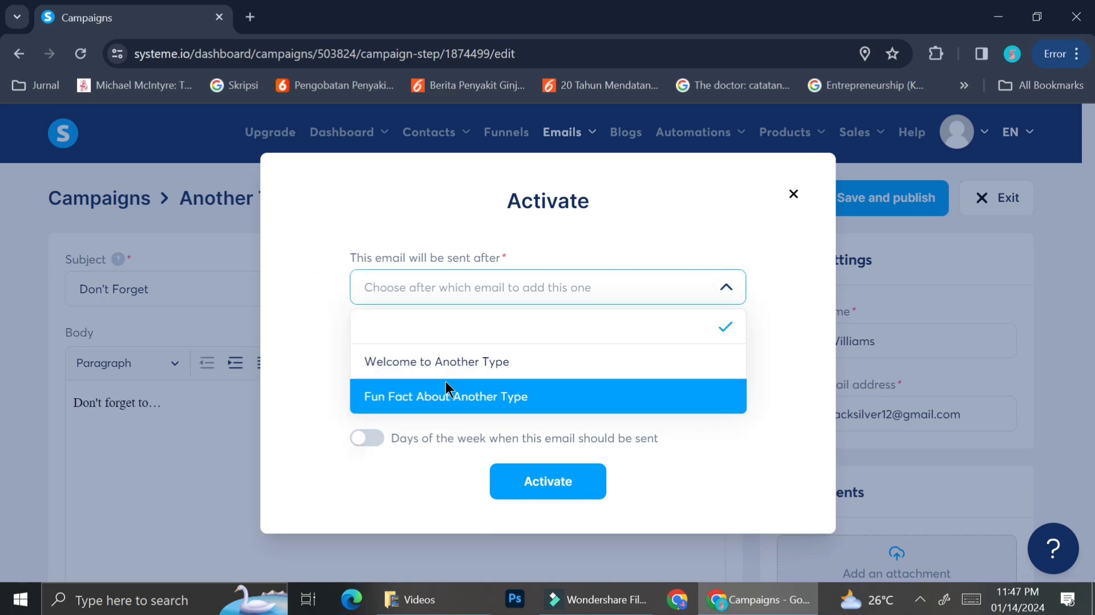
pyautogui.click(446, 381)
pyautogui.press('Tab')
pyautogui.write('3')
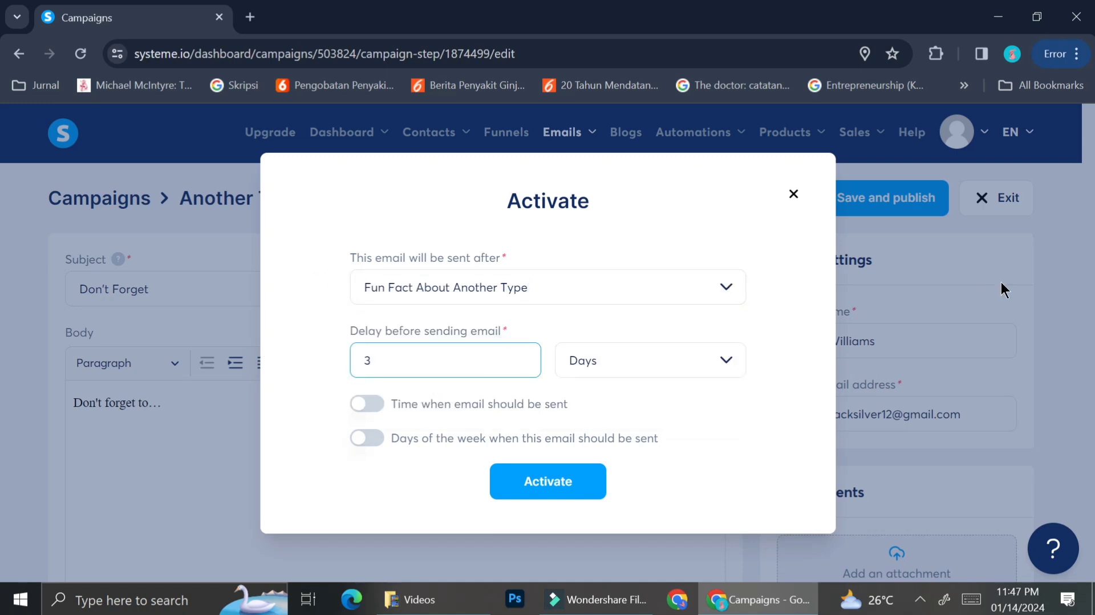
# Try restricting the email to Wednesday and Sunday, and turn the weekday restriction back off
pyautogui.click(388, 429)
pyautogui.click(351, 399)
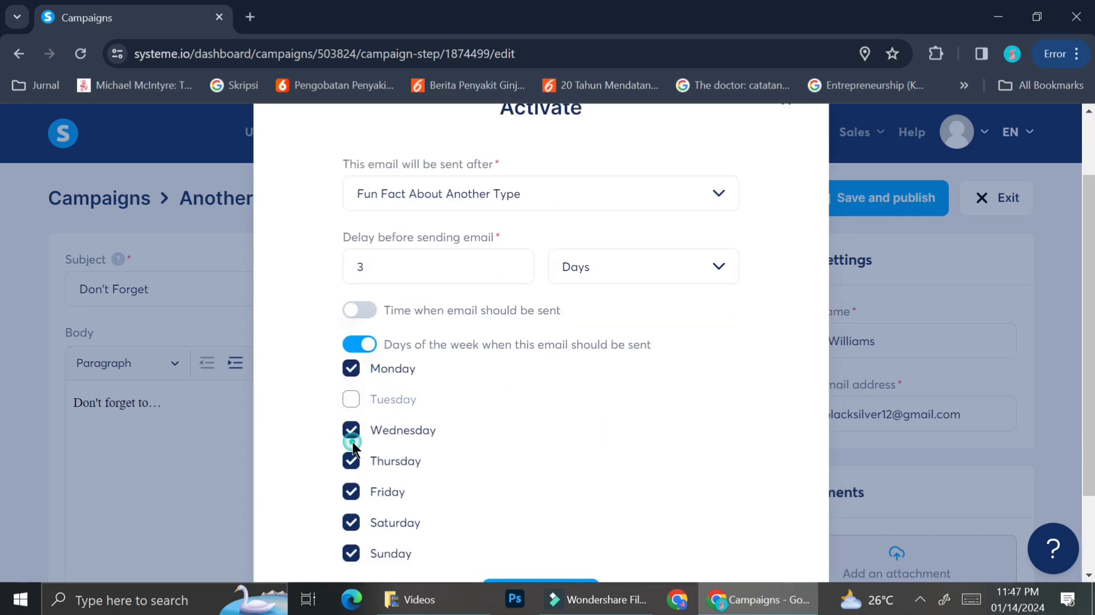
pyautogui.click(351, 368)
pyautogui.click(350, 461)
pyautogui.scroll(-2, 355, 400)
pyautogui.click(350, 384)
pyautogui.click(351, 415)
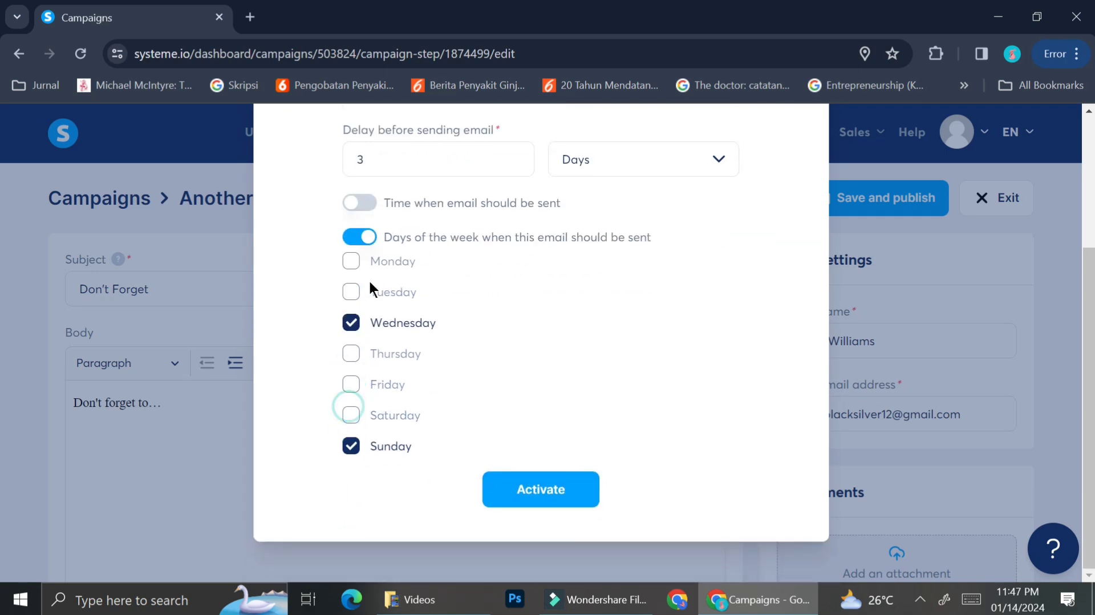
pyautogui.click(359, 237)
# Activate the "Don't Forget" email and exit its editor
pyautogui.click(558, 484)
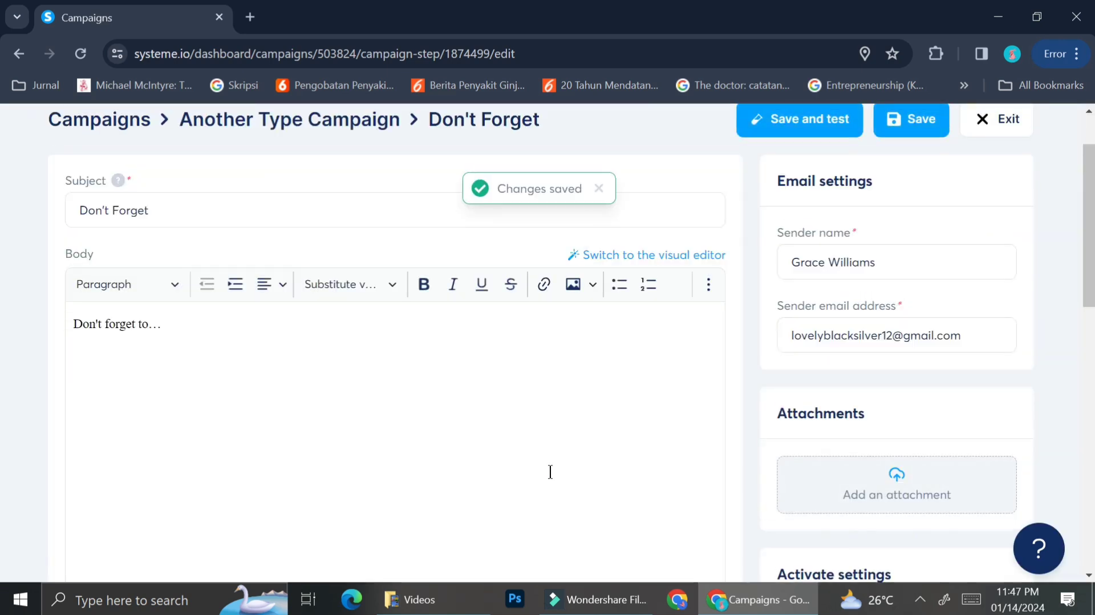
pyautogui.click(1018, 129)
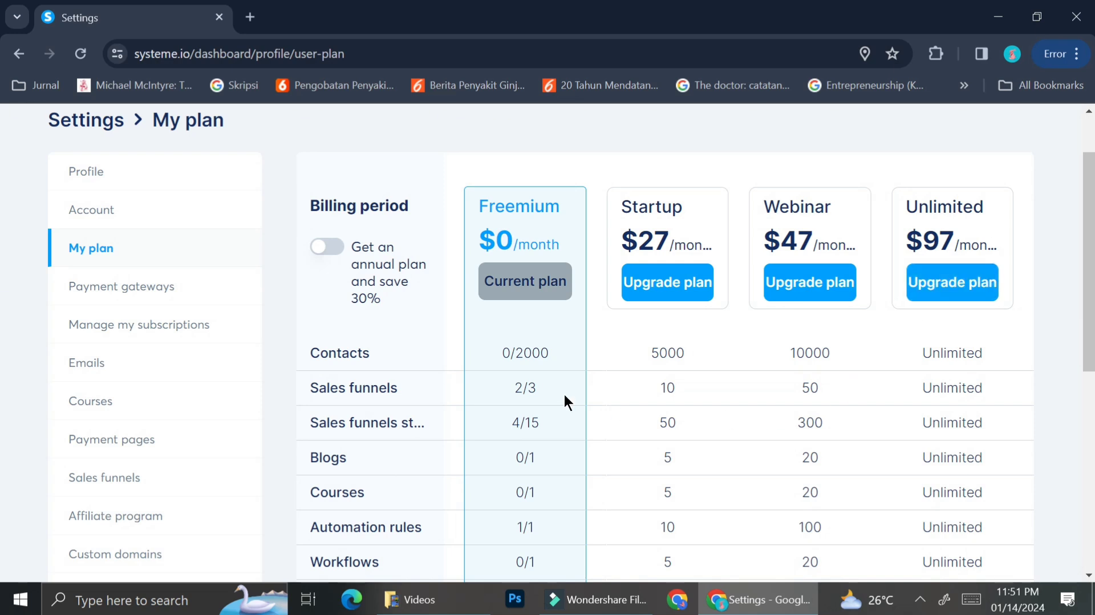
# Compare the limits of the Freemium, Startup, Webinar and Unlimited plans, including automation rules, tags and email campaigns
pyautogui.scroll(-3, 567, 402)
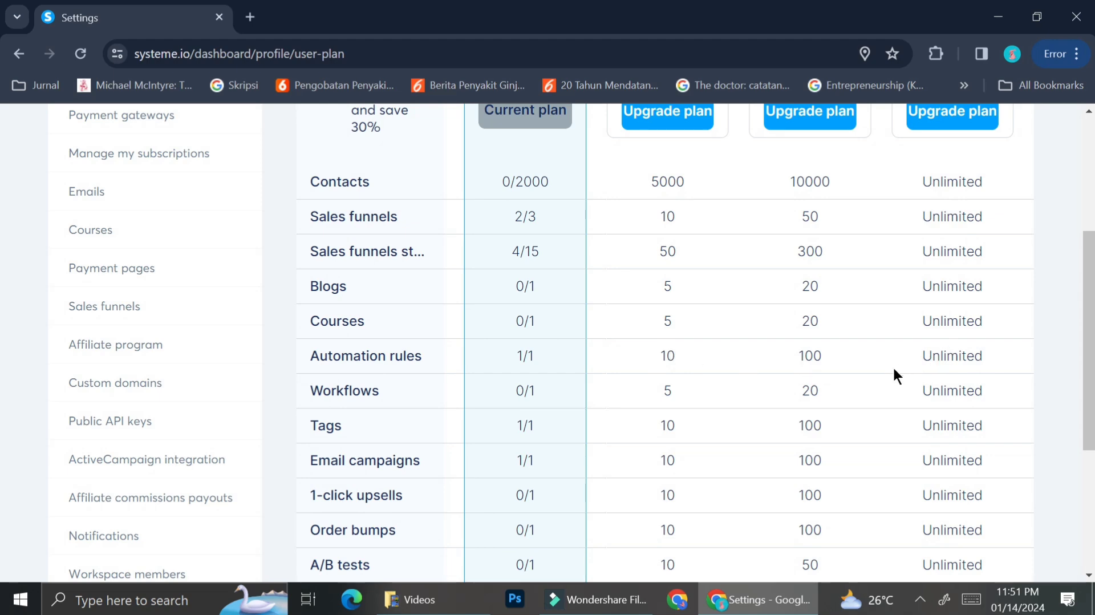
pyautogui.scroll(-1, 892, 366)
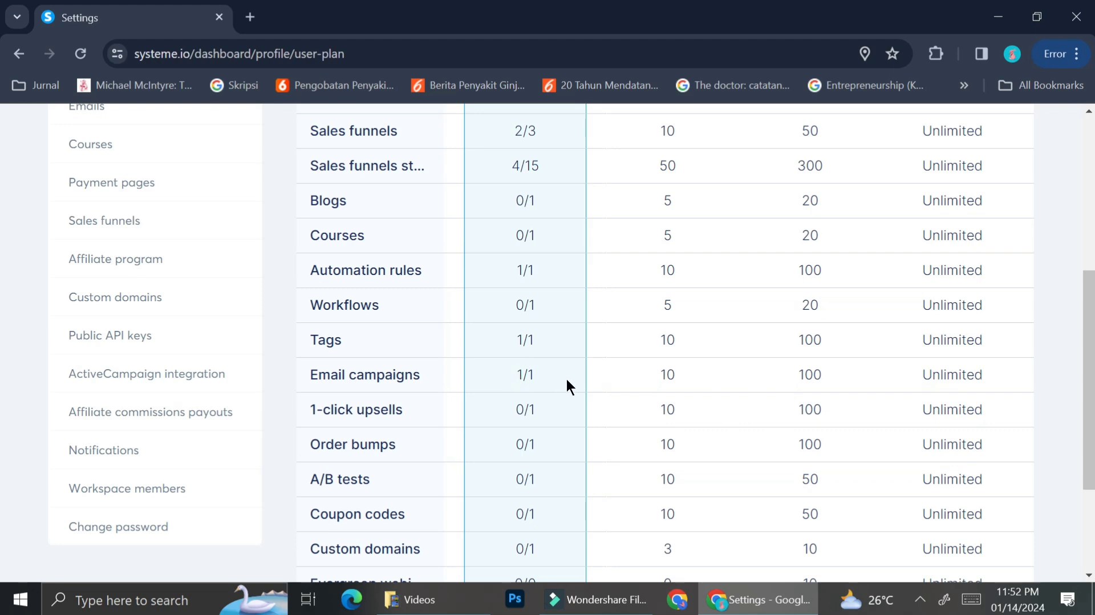
pyautogui.scroll(-3, 568, 385)
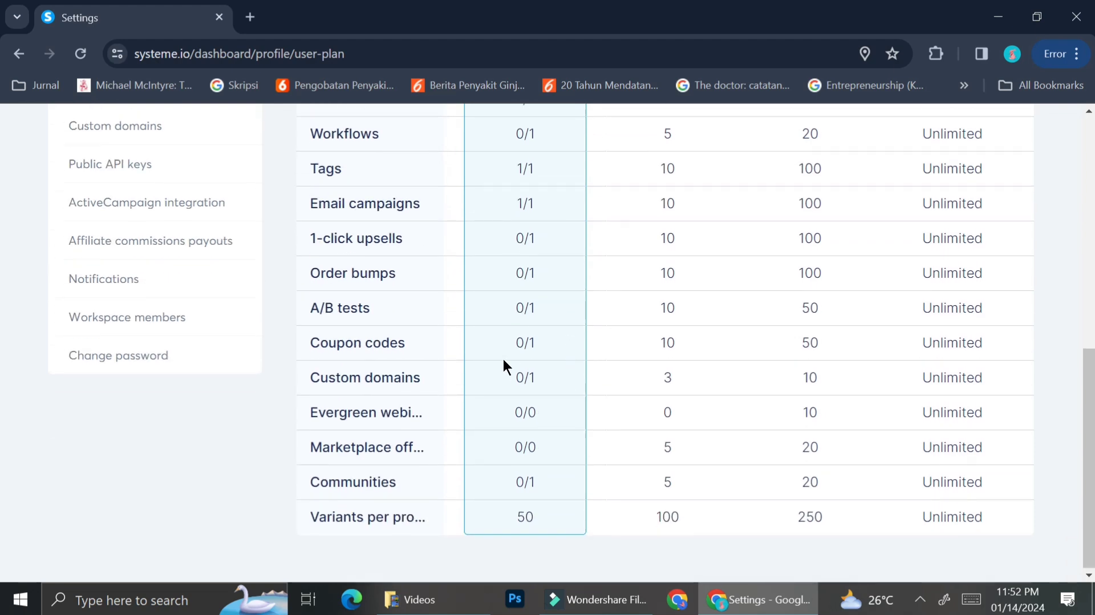
pyautogui.scroll(2, 503, 367)
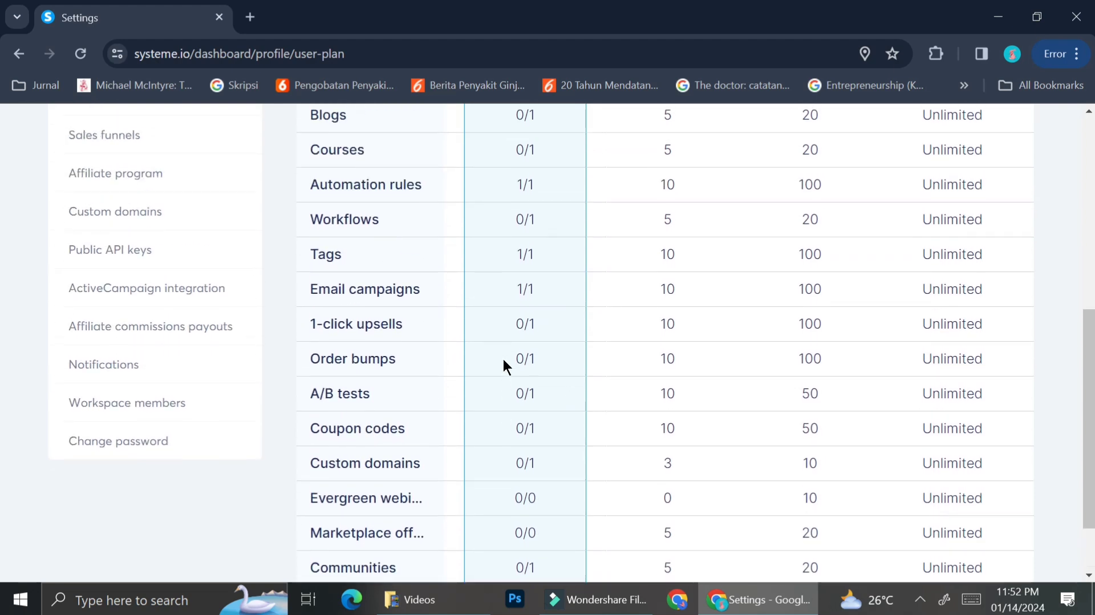
pyautogui.scroll(2, 541, 261)
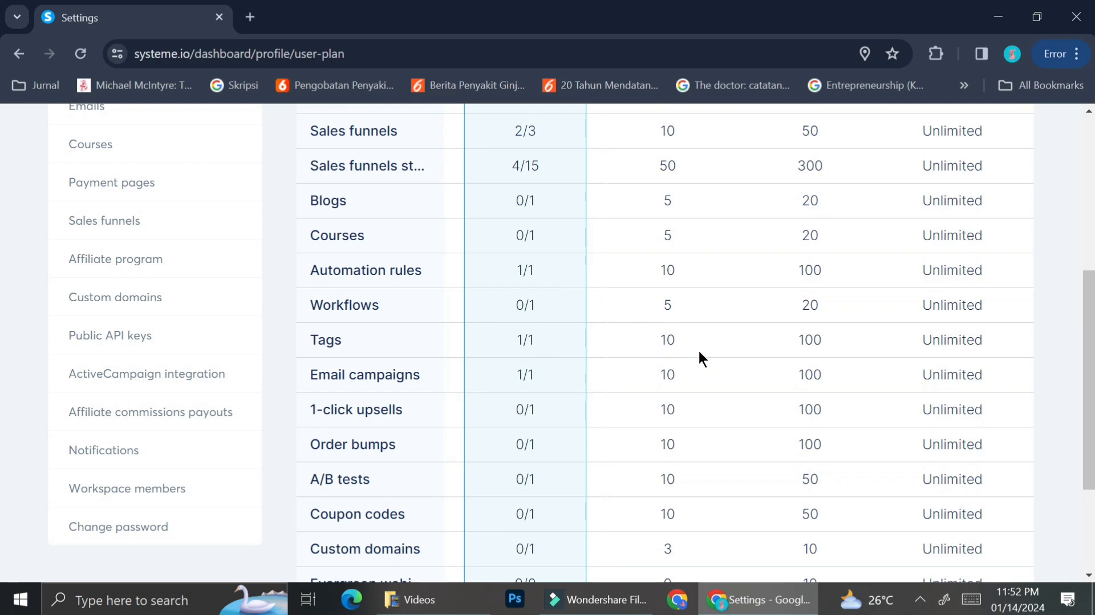
pyautogui.scroll(8, 700, 352)
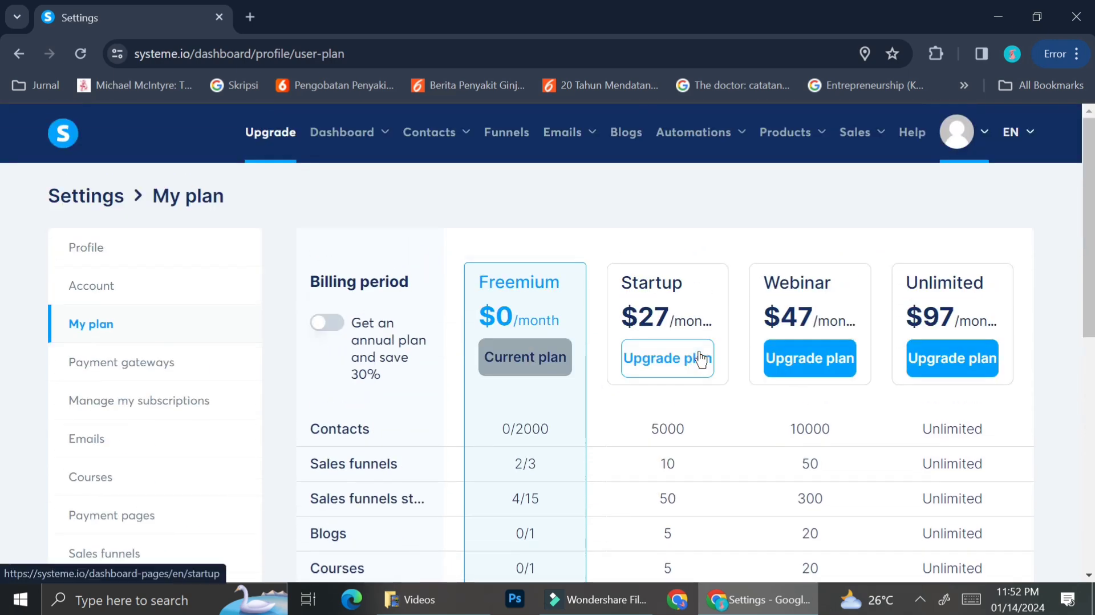